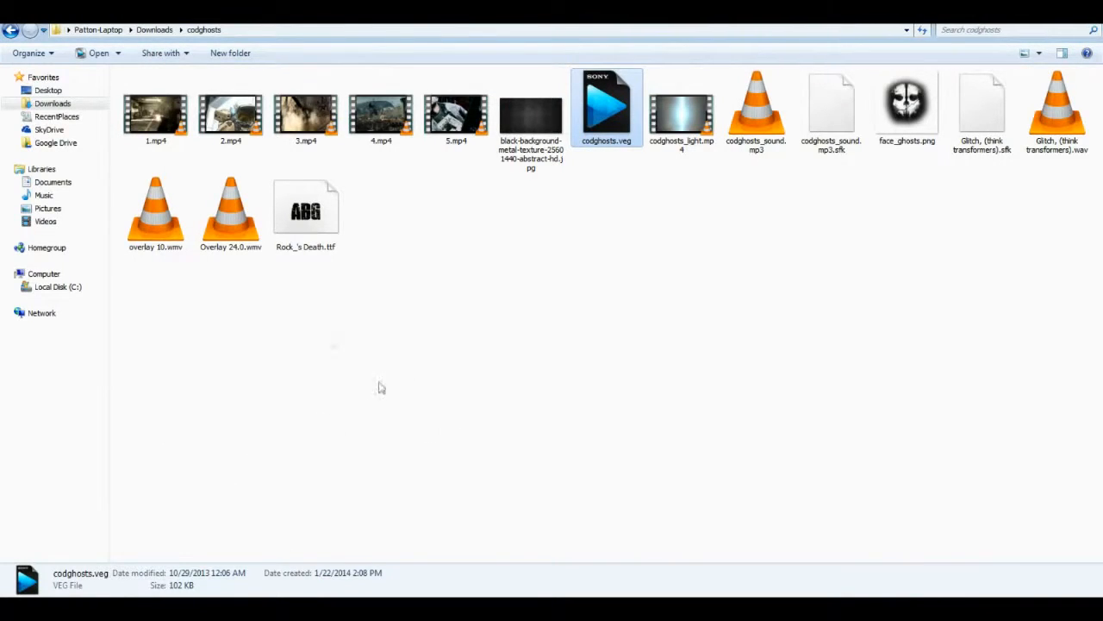
- Extract codghosts.rar from Downloads into its codghosts folder with 7-Zip, keeping all existing files instead of replacing them
{"action": "left_click", "coordinate": [56, 105]}
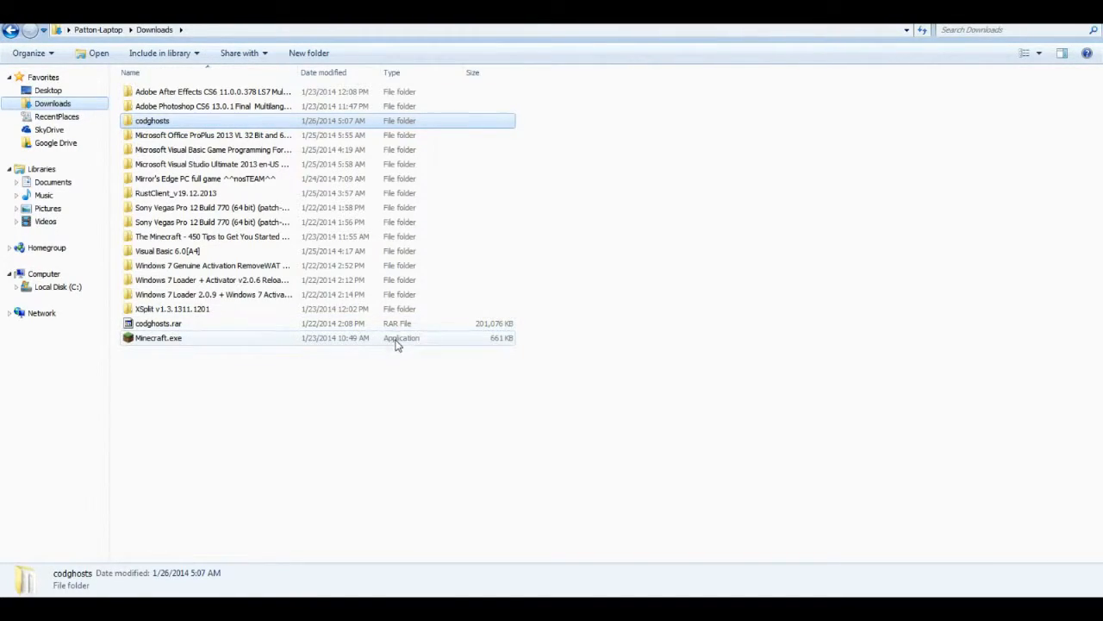
{"action": "left_click", "coordinate": [145, 326]}
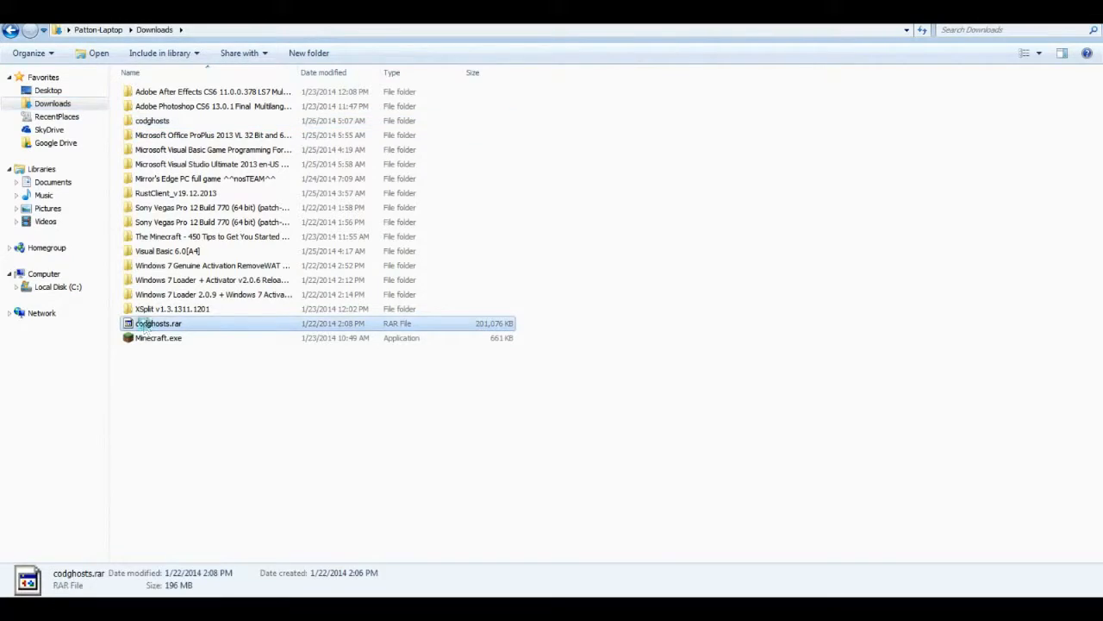
{"action": "right_click", "coordinate": [145, 325]}
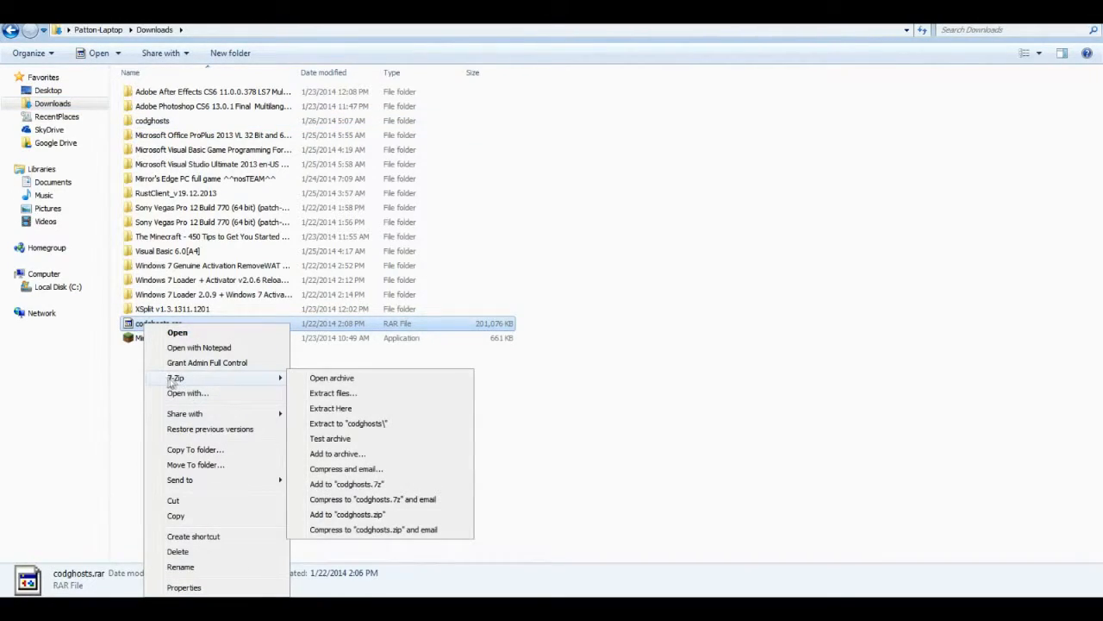
{"action": "mouse_move", "coordinate": [243, 385]}
{"action": "left_click", "coordinate": [374, 428]}
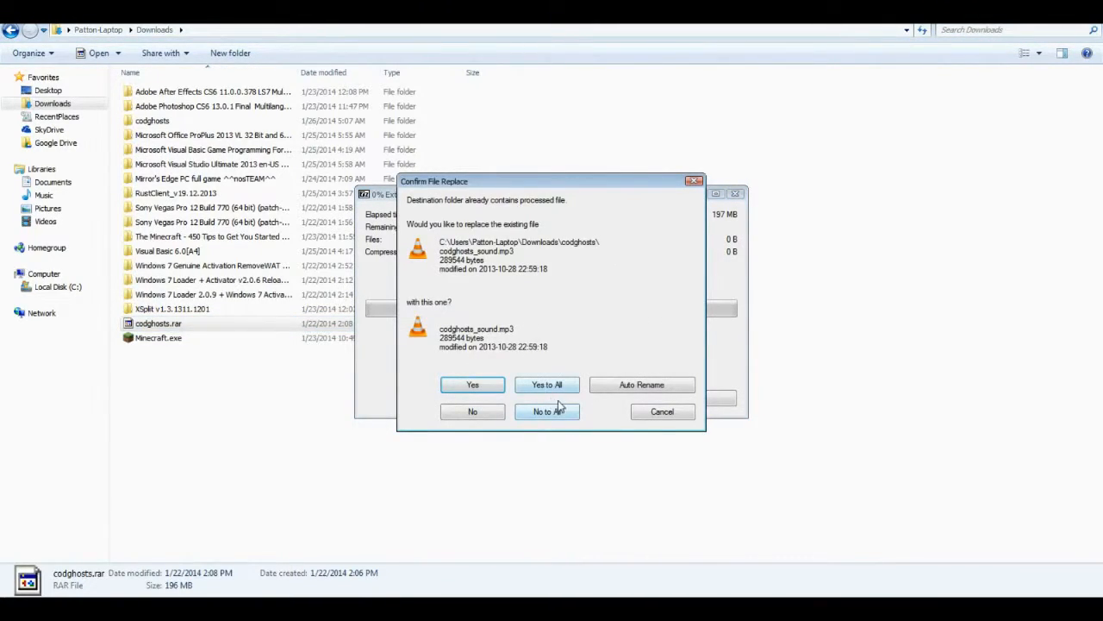
{"action": "left_click", "coordinate": [552, 415]}
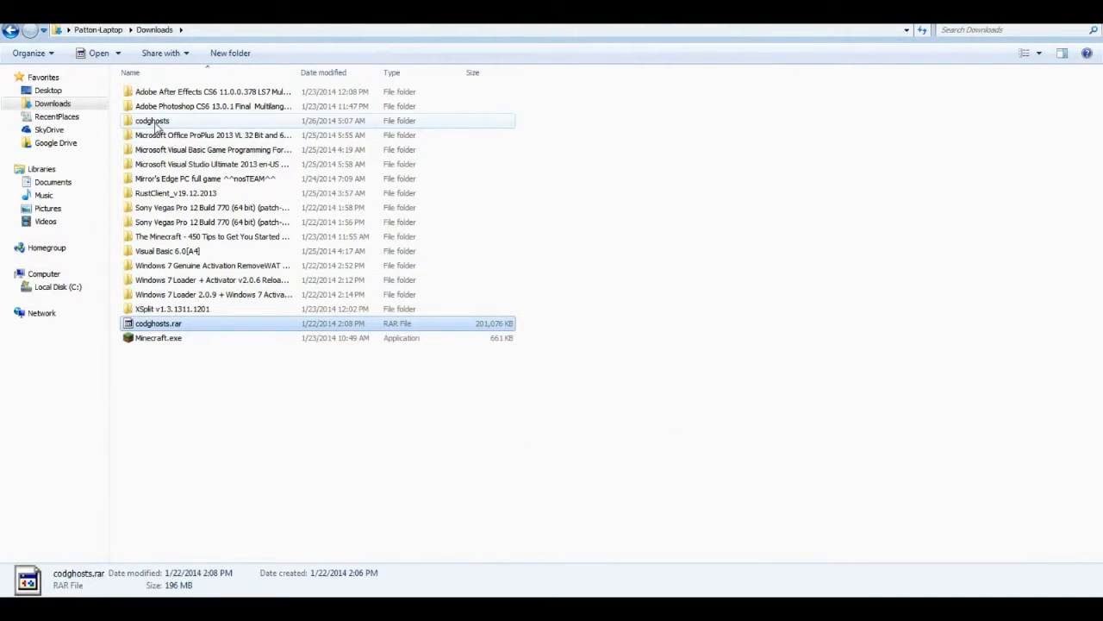
- Install the Rock_'s Death.ttf font from the codghosts folder into the Windows Fonts folder, replacing the existing copy
{"action": "double_click", "coordinate": [156, 127]}
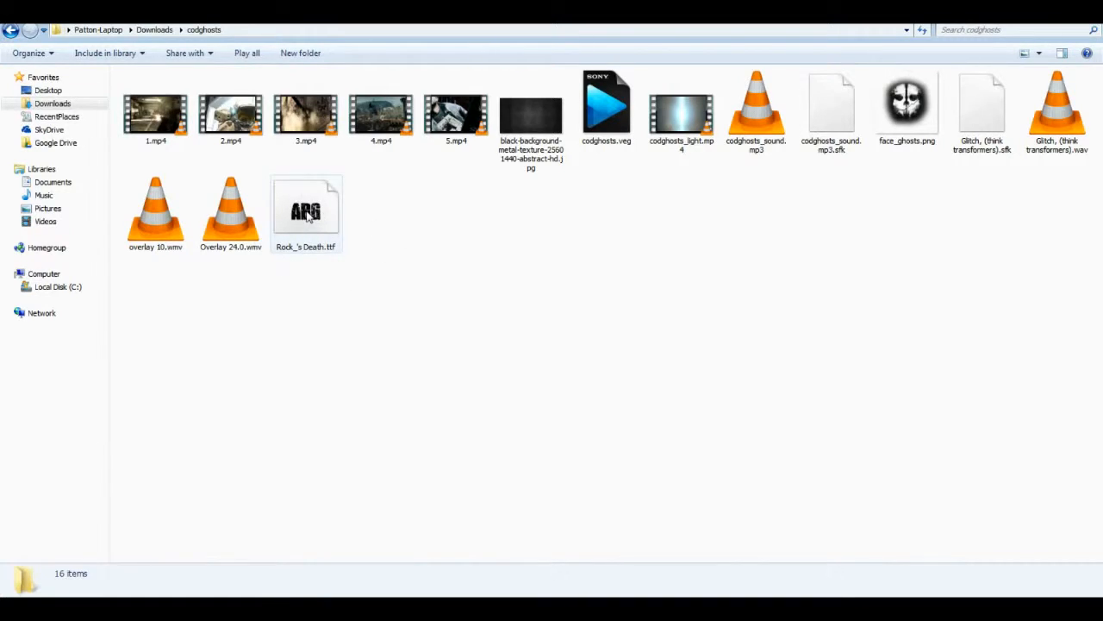
{"action": "left_click", "coordinate": [16, 287]}
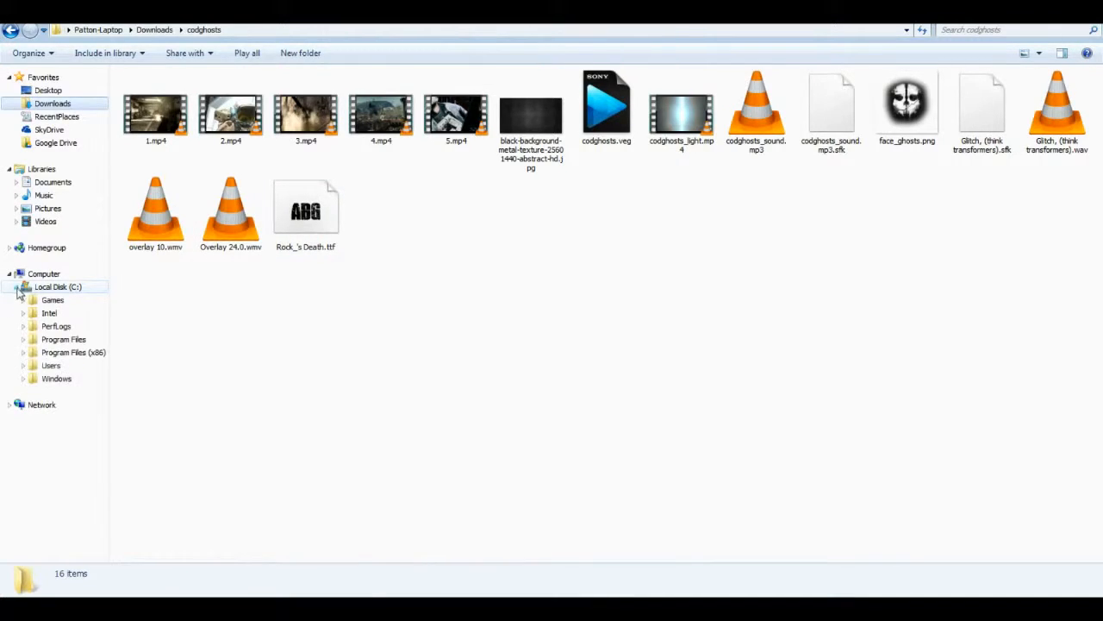
{"action": "left_click", "coordinate": [22, 380]}
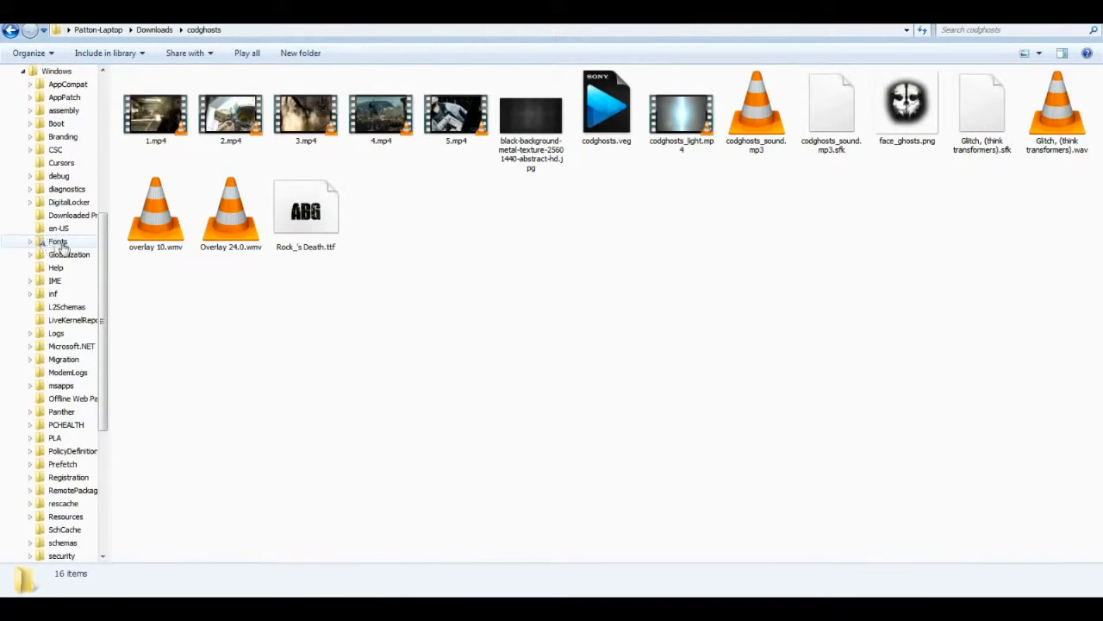
{"action": "left_click", "coordinate": [310, 233]}
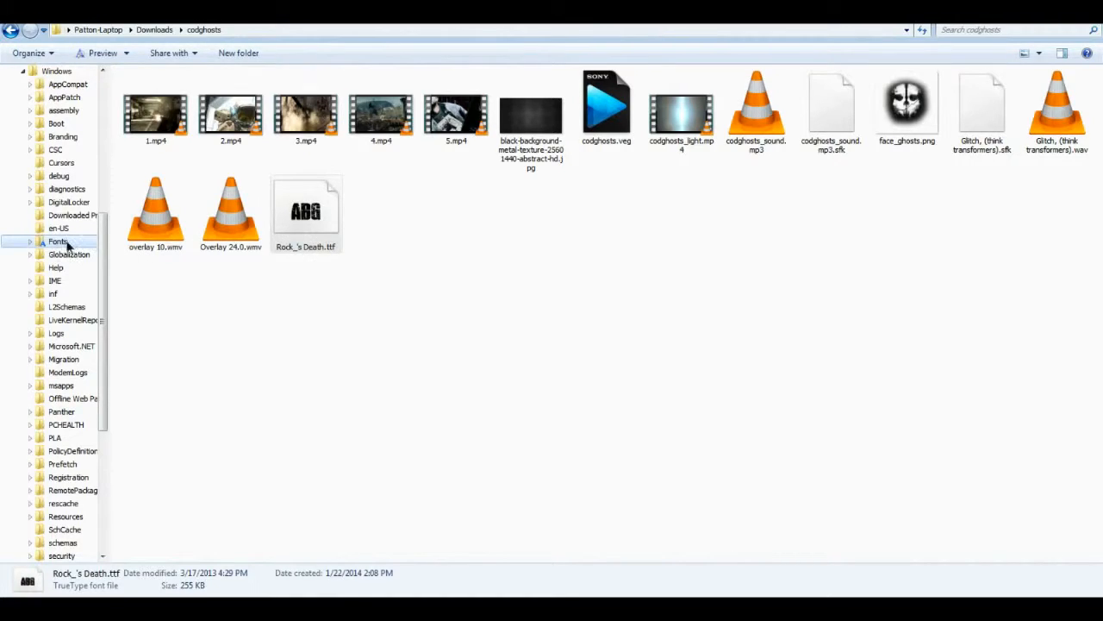
{"action": "left_click_drag", "start_coordinate": [64, 245], "coordinate": [64, 246]}
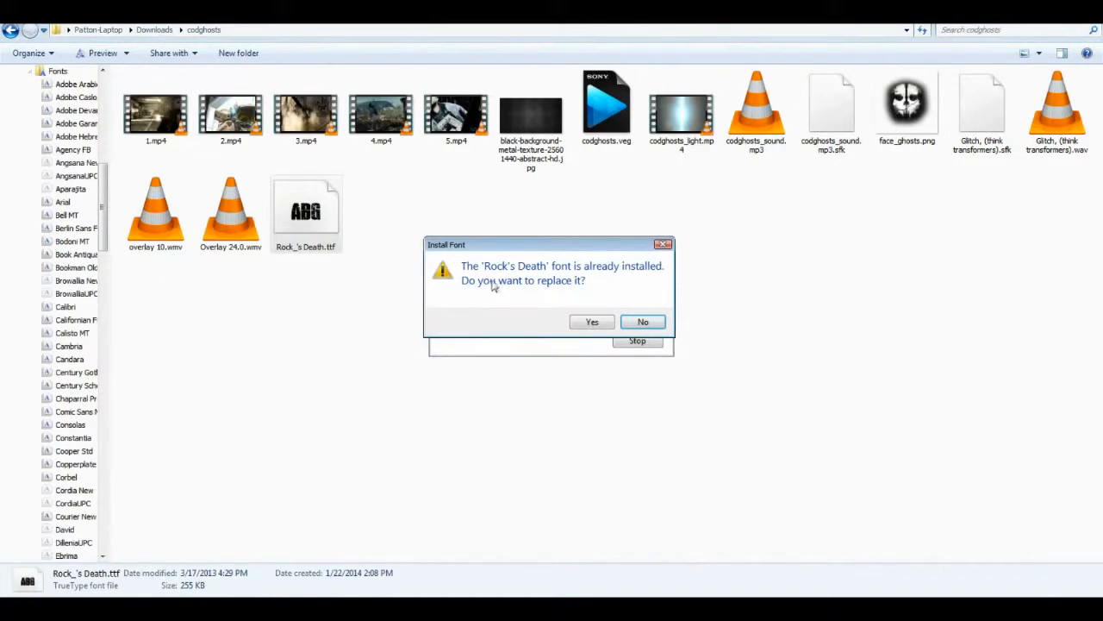
{"action": "left_click", "coordinate": [608, 324]}
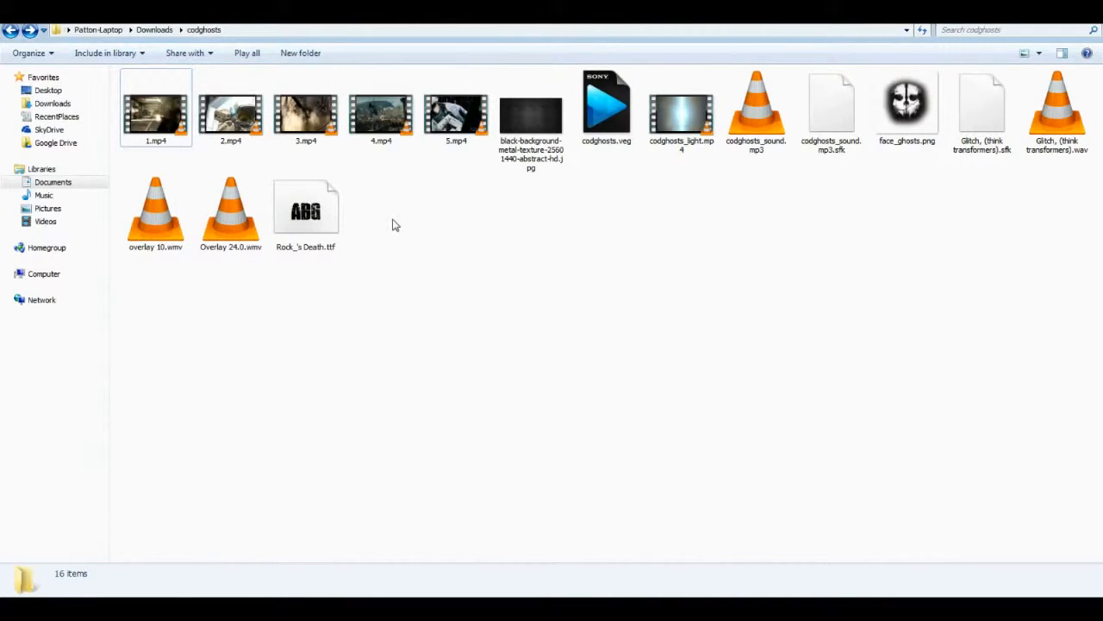
- Rename the video clip 1.mp4 in the codghosts folder as 1-1.mp4
{"action": "left_click", "coordinate": [436, 112]}
{"action": "left_click", "coordinate": [384, 112]}
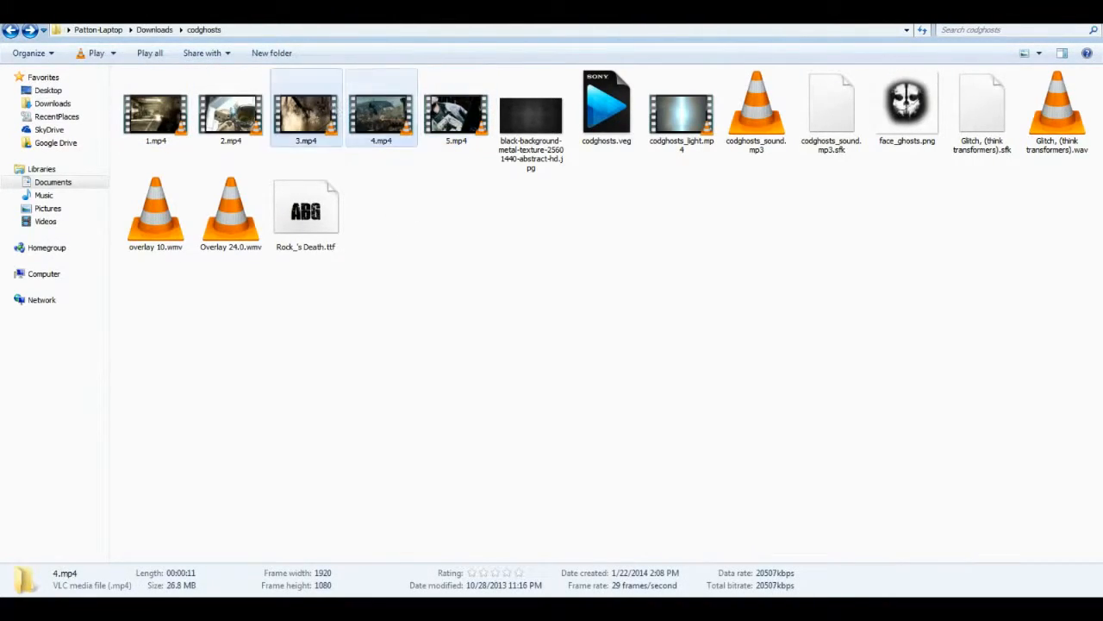
{"action": "left_click", "coordinate": [306, 116]}
{"action": "left_click", "coordinate": [231, 129]}
{"action": "left_click", "coordinate": [171, 127]}
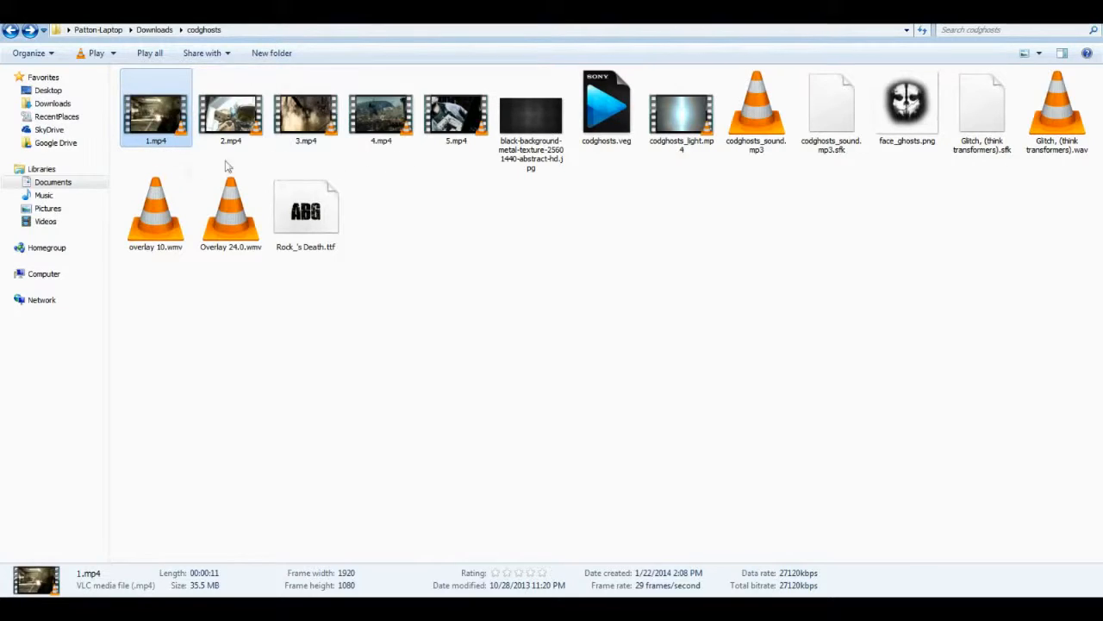
{"action": "right_click", "coordinate": [148, 140]}
{"action": "left_click", "coordinate": [234, 425]}
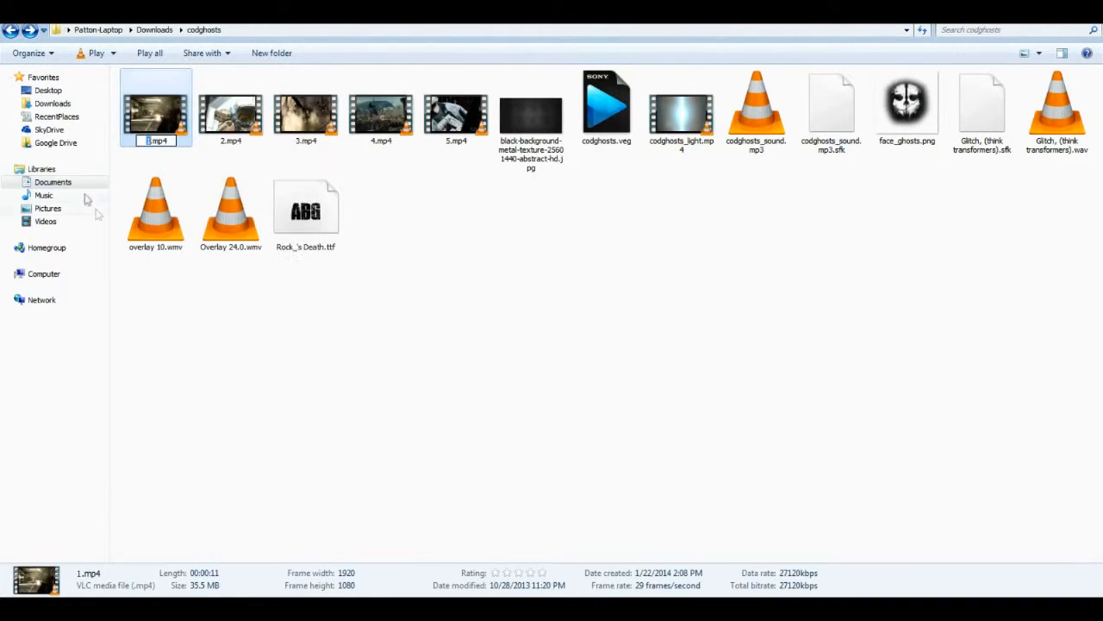
{"action": "left_click", "coordinate": [153, 142]}
{"action": "type", "text": "-1"}
{"action": "key", "text": "Return"}
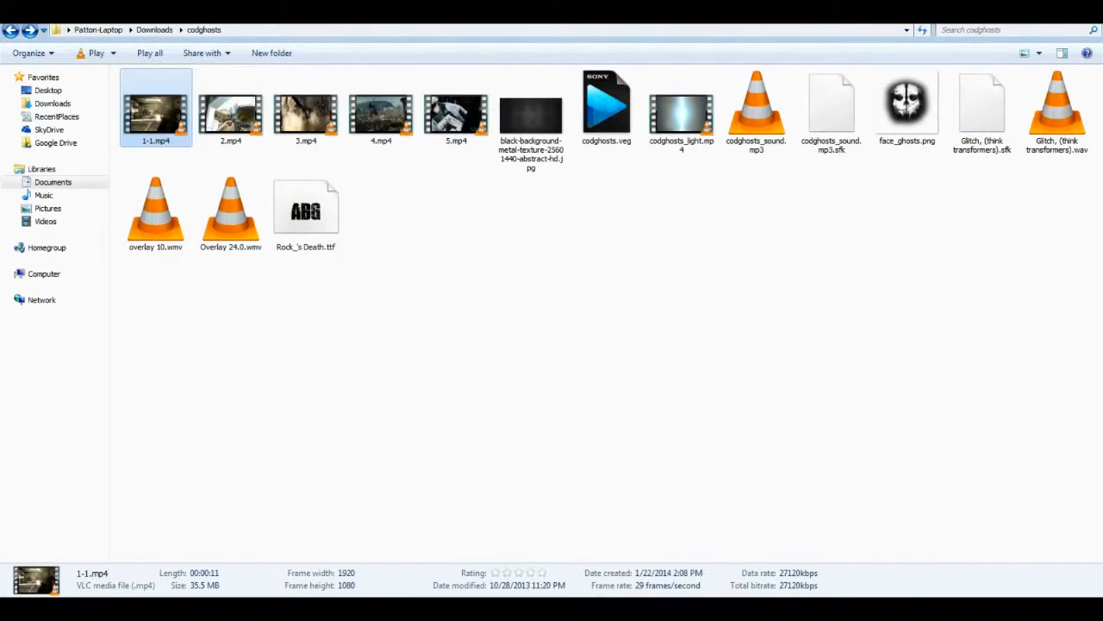
- Switch to Sony Vegas Pro, place 1-1.mp4 on the third track of the timeline, and delete the placed clip
{"action": "key", "text": "alt+Tab"}
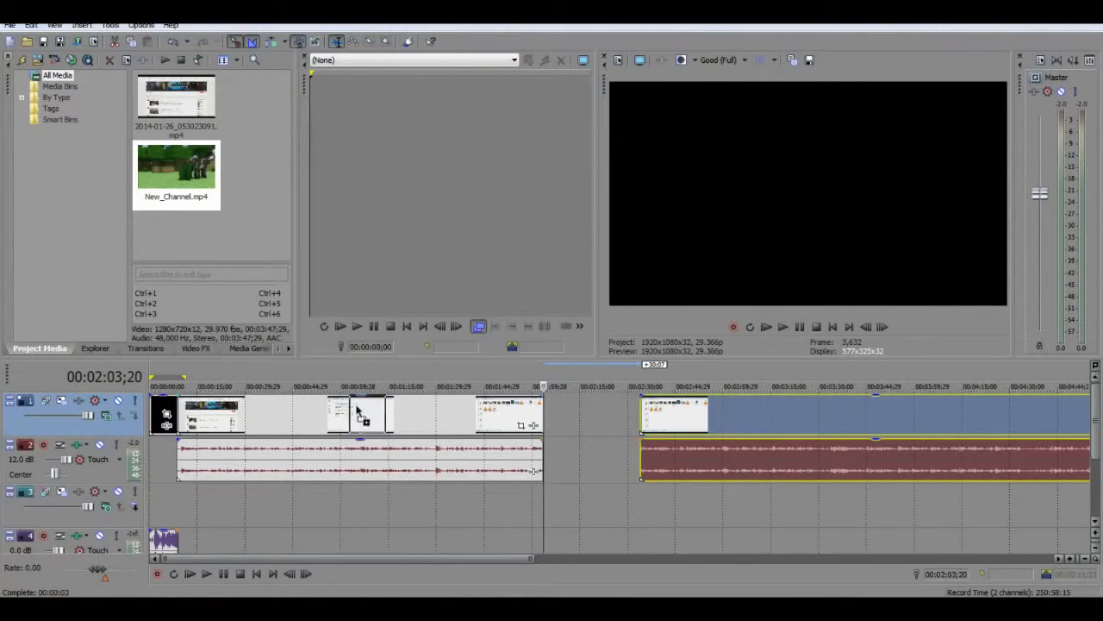
{"action": "left_click_drag", "start_coordinate": [321, 465], "coordinate": [278, 502]}
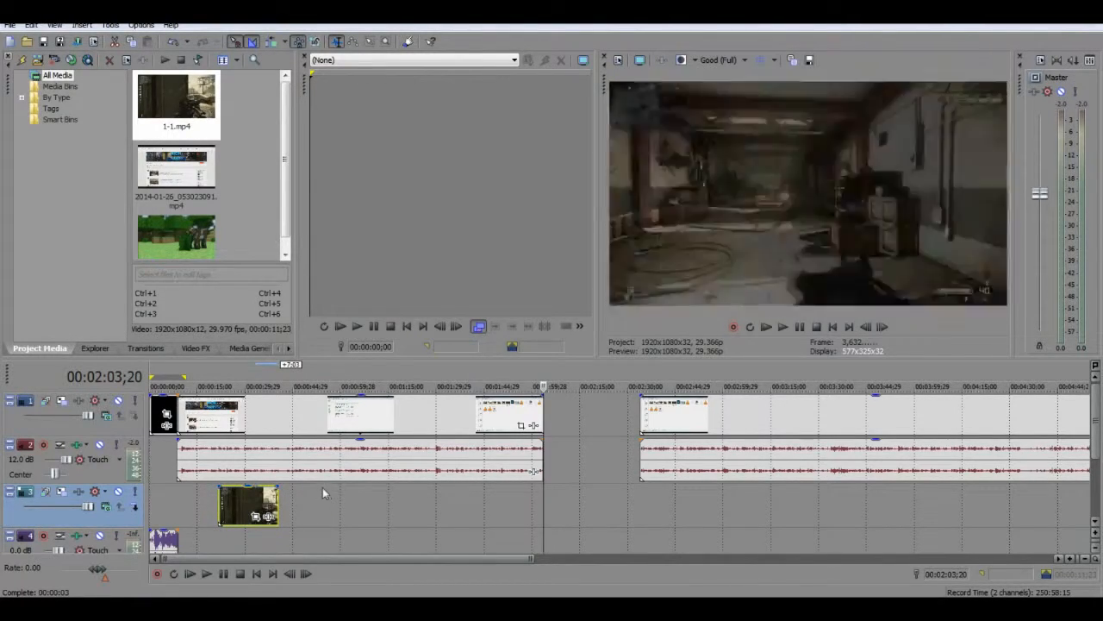
{"action": "key", "text": "Delete"}
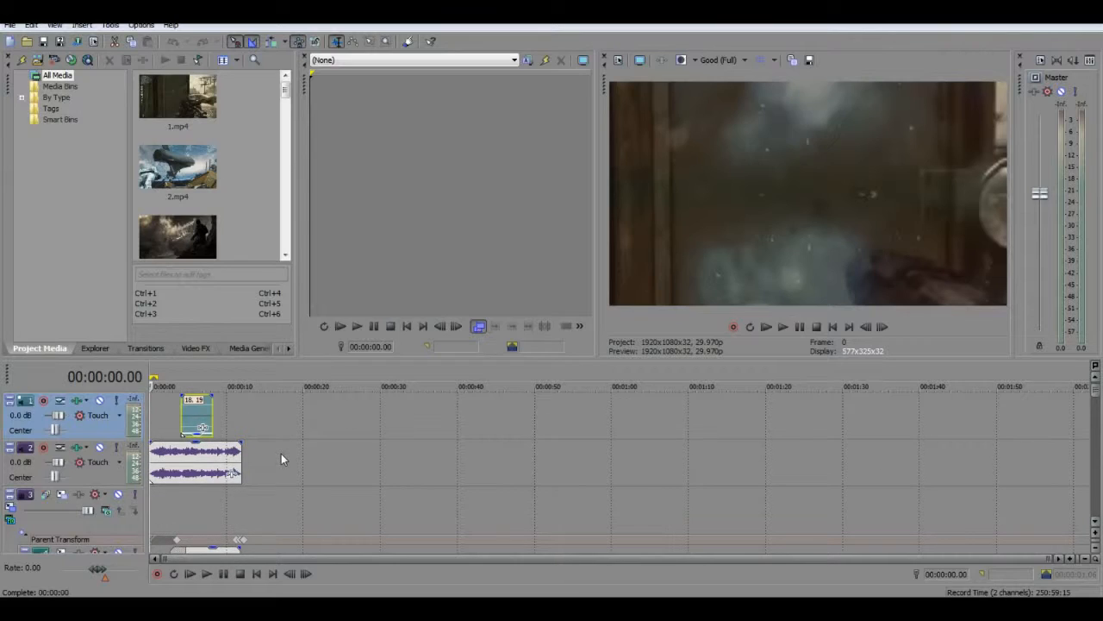
- Zoom the timeline horizontally in and out to examine the length and layout of the intro's events
{"action": "scroll", "coordinate": [281, 455], "scroll_direction": "up", "scroll_amount": 3}
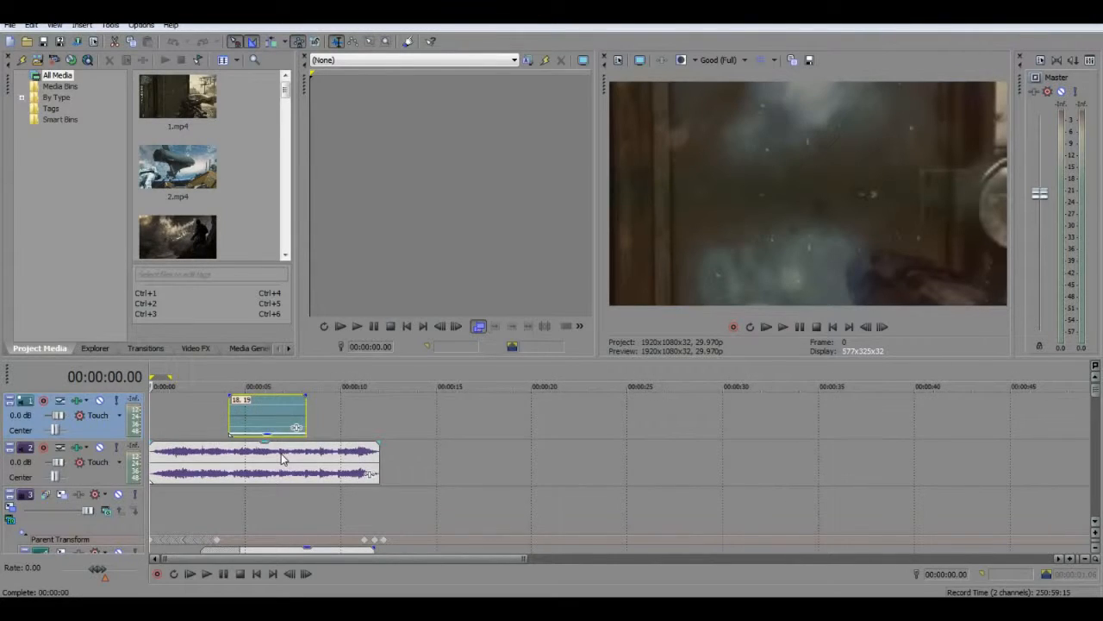
{"action": "scroll", "coordinate": [281, 457], "scroll_direction": "up", "scroll_amount": 8}
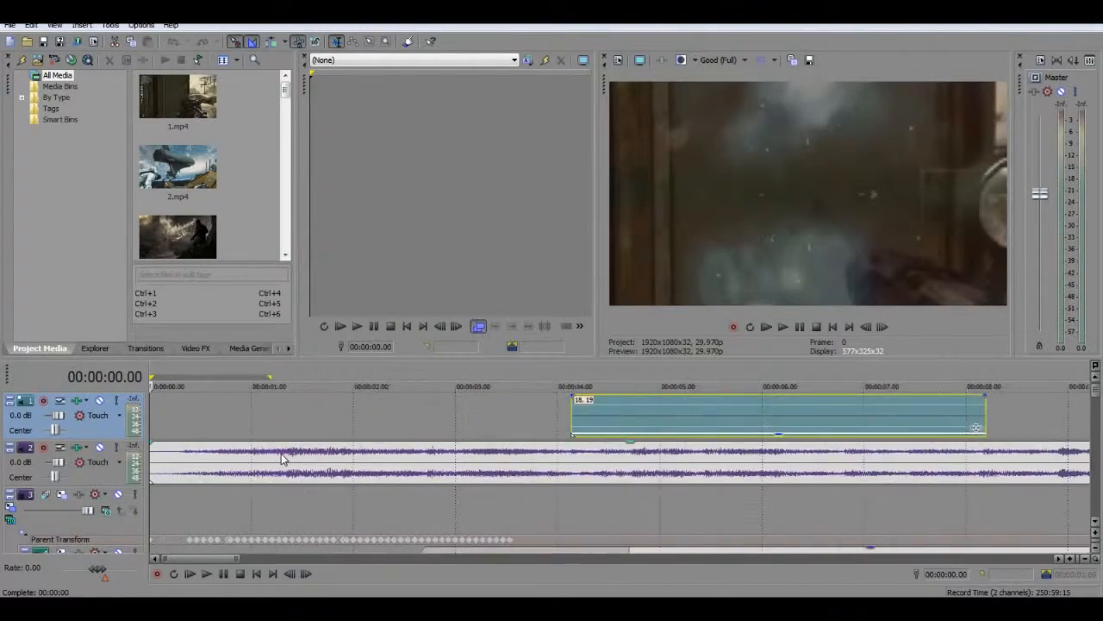
{"action": "scroll", "coordinate": [281, 456], "scroll_direction": "down", "scroll_amount": 10}
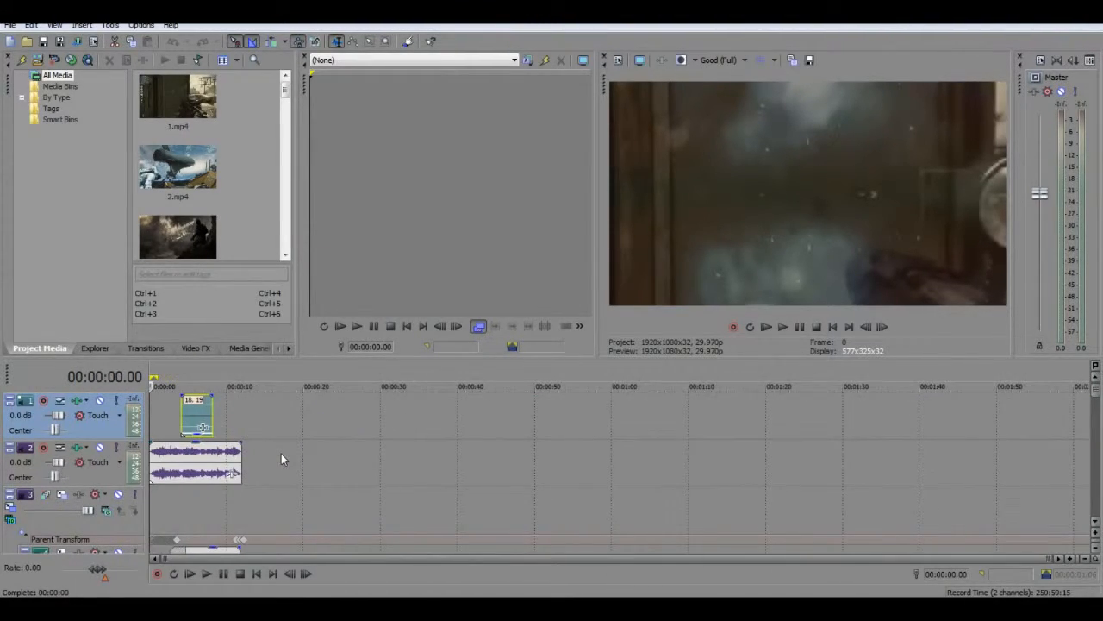
{"action": "scroll", "coordinate": [281, 457], "scroll_direction": "up", "scroll_amount": 2}
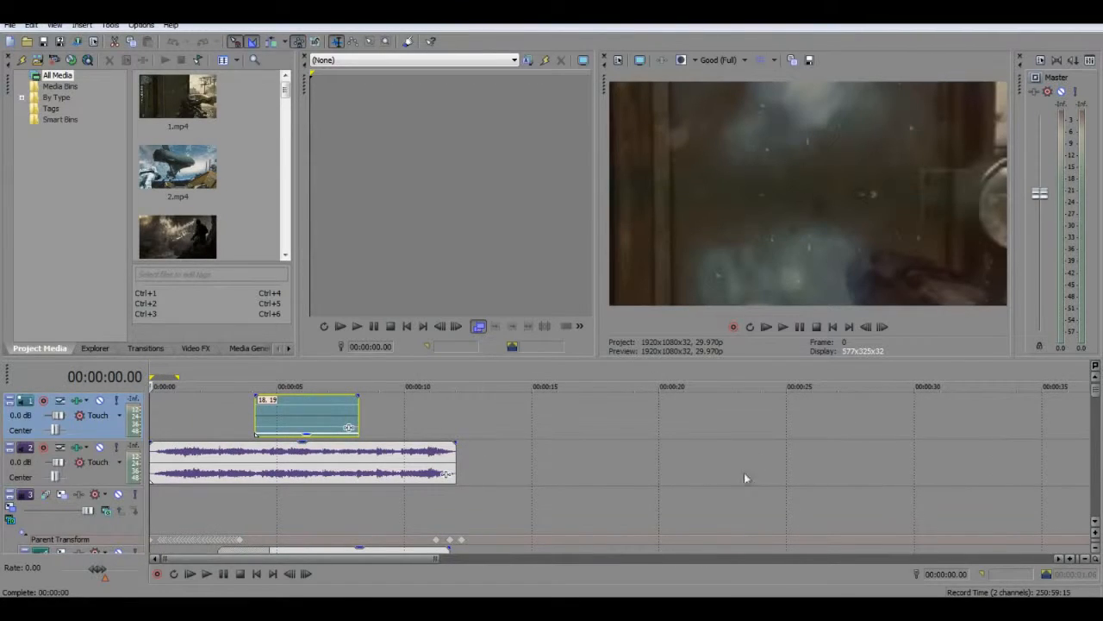
{"action": "left_click", "coordinate": [1071, 561]}
{"action": "left_click", "coordinate": [1071, 561]}
{"action": "left_click", "coordinate": [1071, 561]}
{"action": "left_click", "coordinate": [1072, 561]}
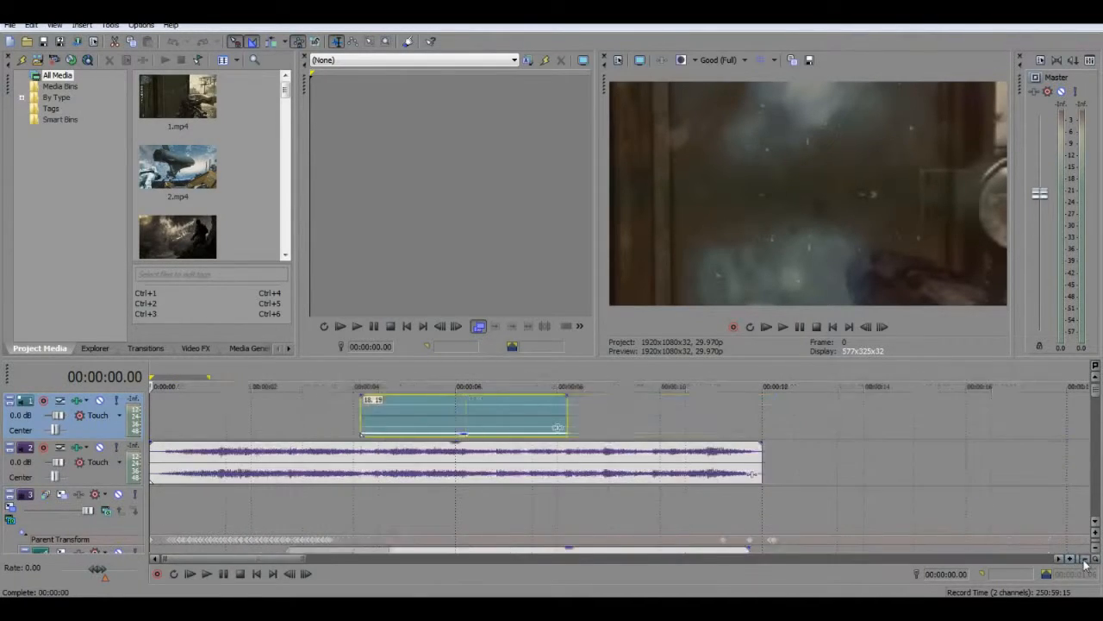
{"action": "left_click", "coordinate": [1085, 560]}
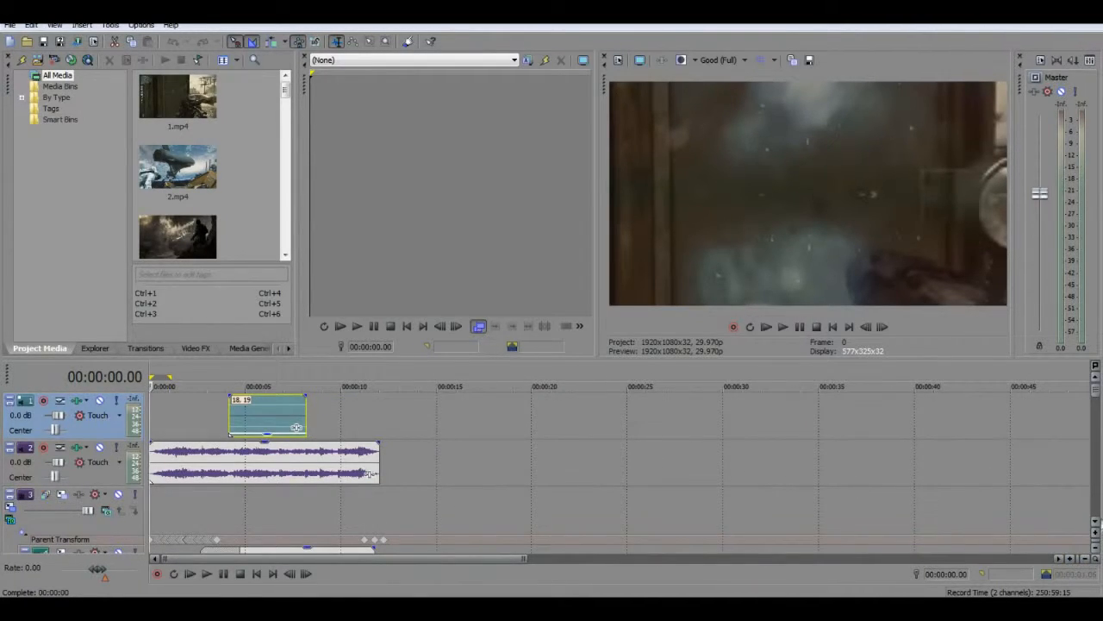
- Adjust the height of all timeline tracks, ending with shorter tracks so more of them fit in the timeline
{"action": "left_click", "coordinate": [1098, 532]}
{"action": "left_click", "coordinate": [1098, 532]}
{"action": "left_click", "coordinate": [1098, 533]}
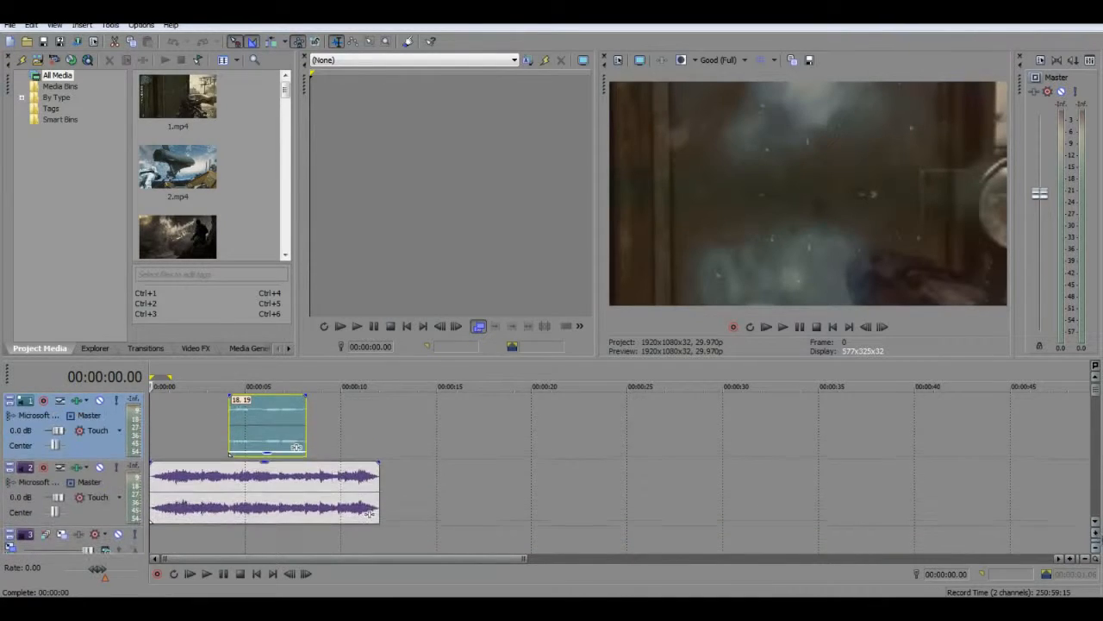
{"action": "left_click", "coordinate": [1098, 549]}
{"action": "left_click", "coordinate": [1098, 549]}
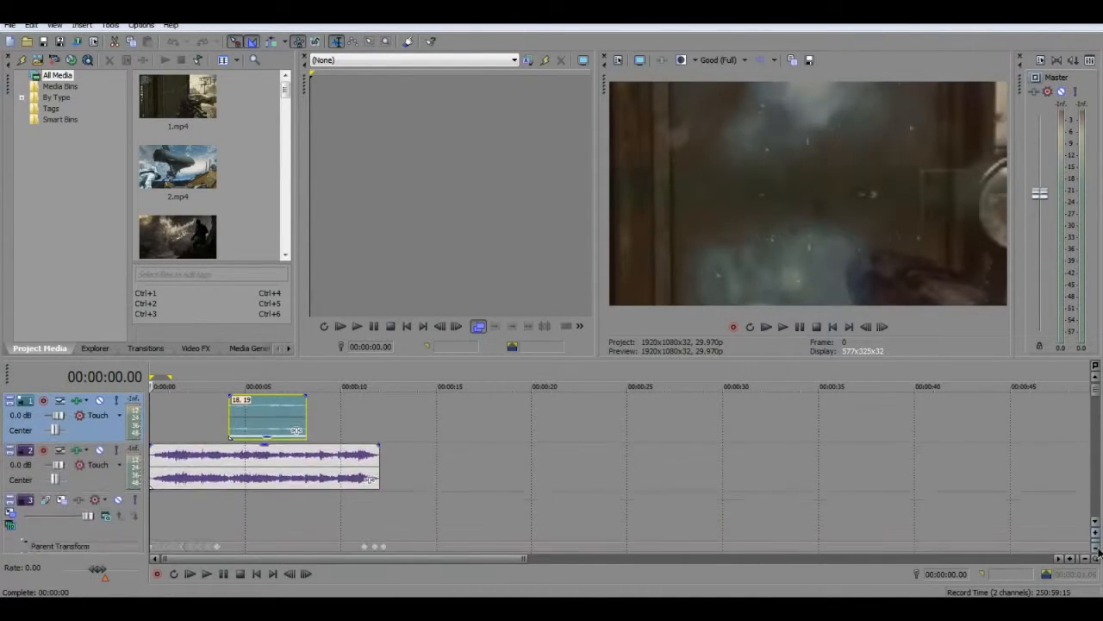
{"action": "left_click", "coordinate": [1098, 549]}
{"action": "left_click", "coordinate": [1098, 549]}
{"action": "left_click", "coordinate": [1098, 549]}
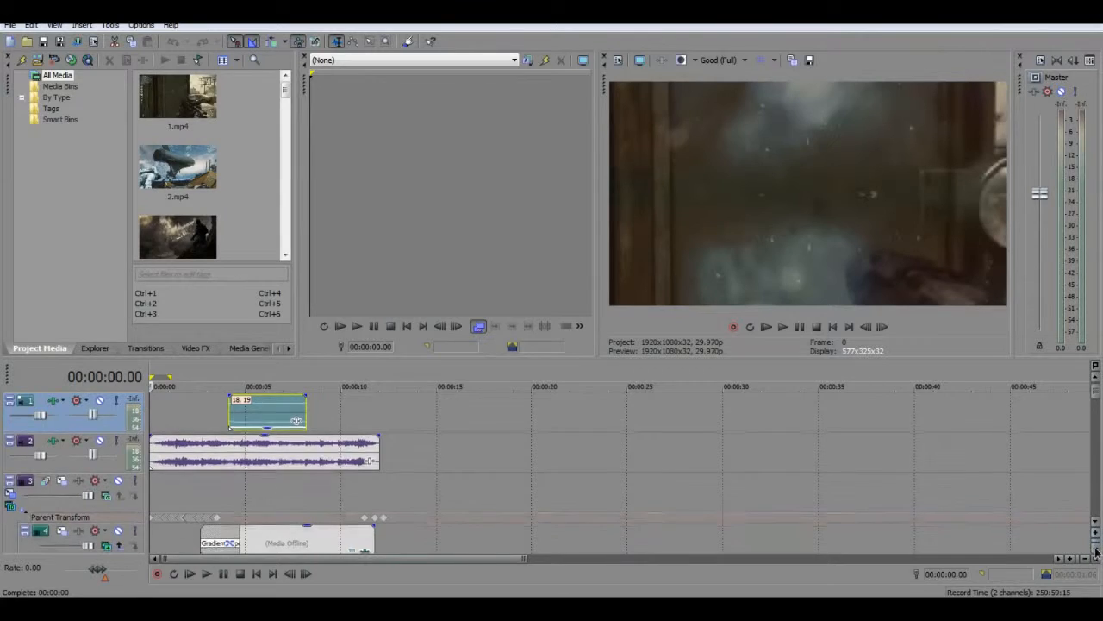
{"action": "left_click", "coordinate": [1099, 549]}
{"action": "left_click", "coordinate": [1098, 549]}
{"action": "left_click", "coordinate": [1099, 549]}
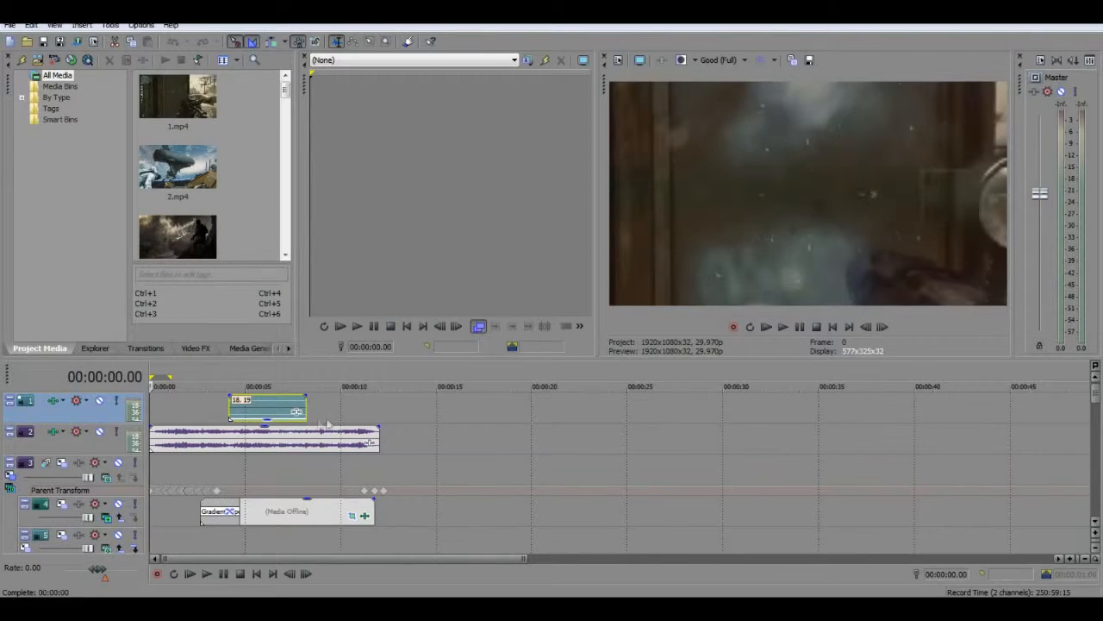
- Preview the intro at 00:00:04.28 and locate the title text events on tracks 7 and 8
{"action": "left_click", "coordinate": [244, 380]}
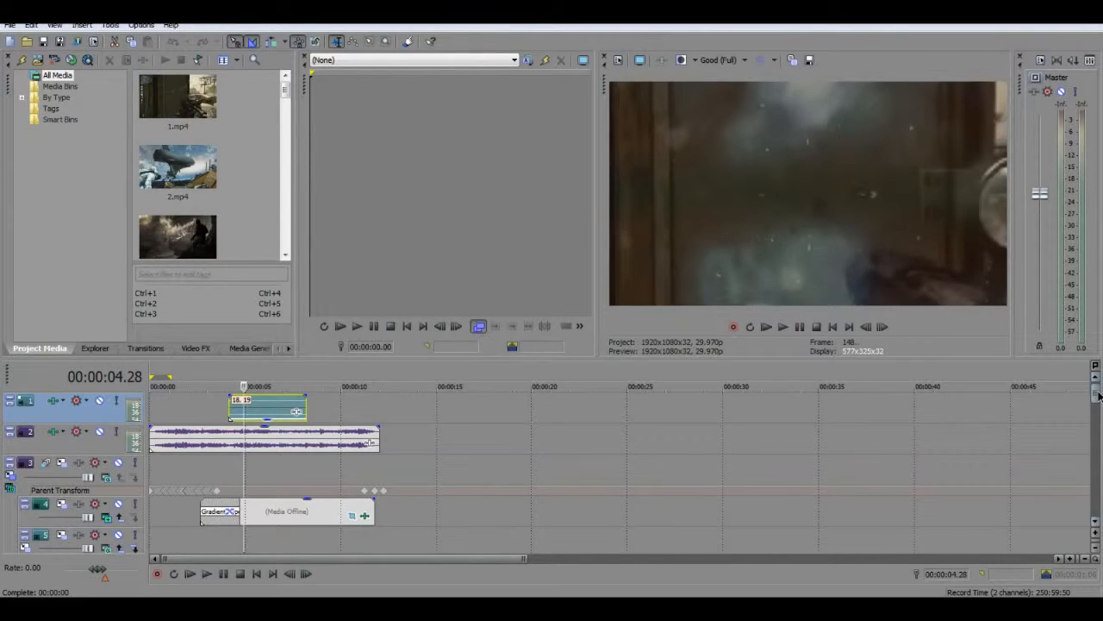
{"action": "left_click_drag", "start_coordinate": [1100, 398], "coordinate": [1099, 417]}
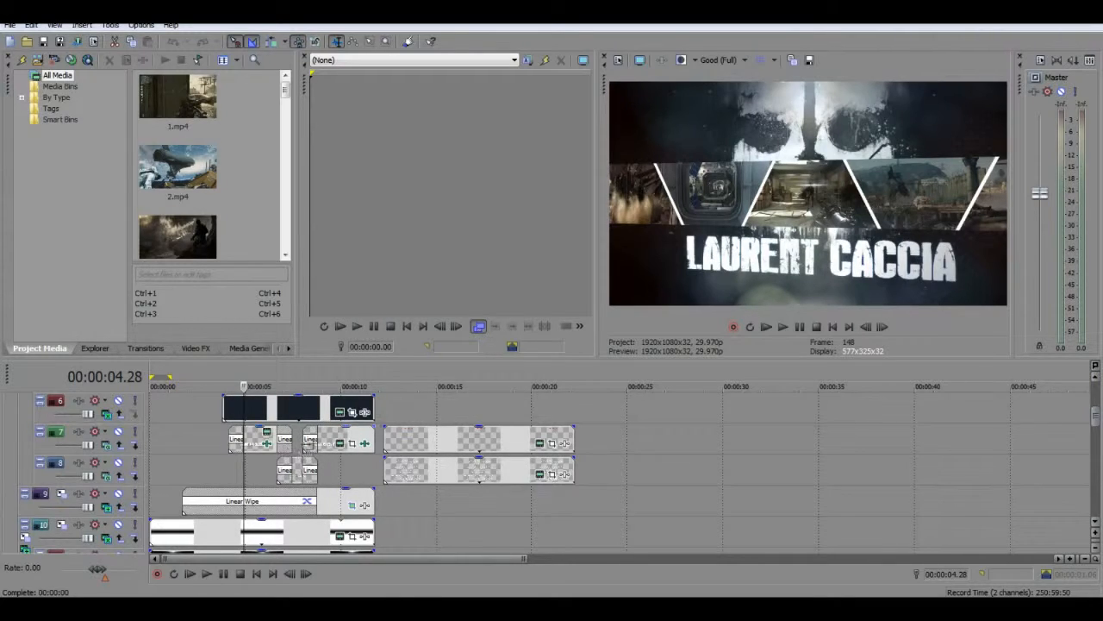
{"action": "scroll", "coordinate": [296, 446], "scroll_direction": "up", "scroll_amount": 3}
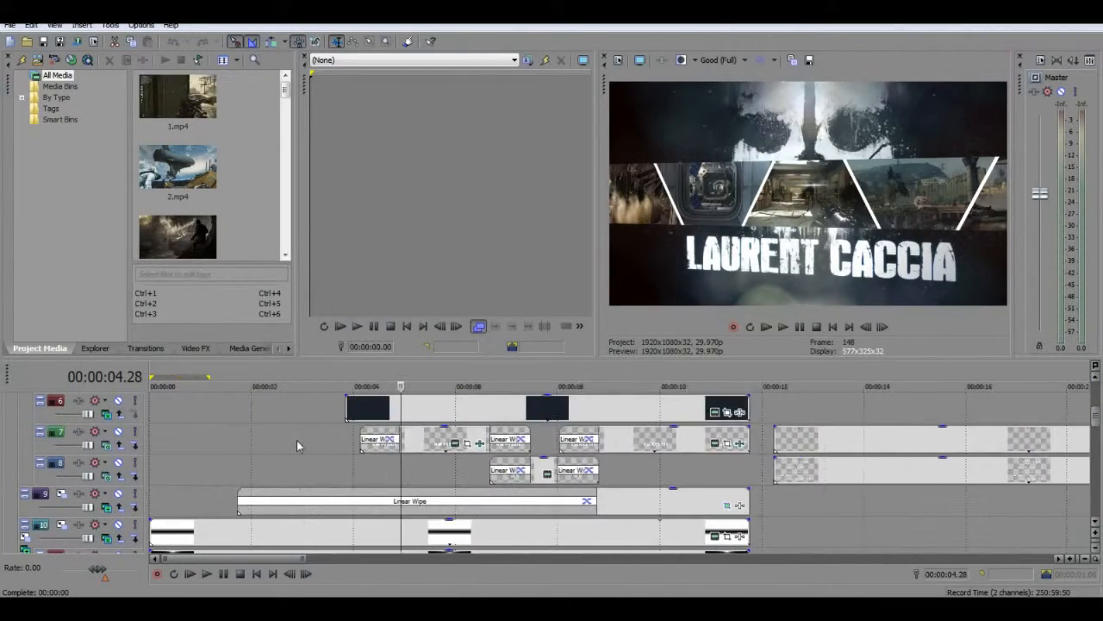
{"action": "scroll", "coordinate": [297, 446], "scroll_direction": "up", "scroll_amount": 2}
{"action": "left_click_drag", "start_coordinate": [229, 562], "coordinate": [256, 562]}
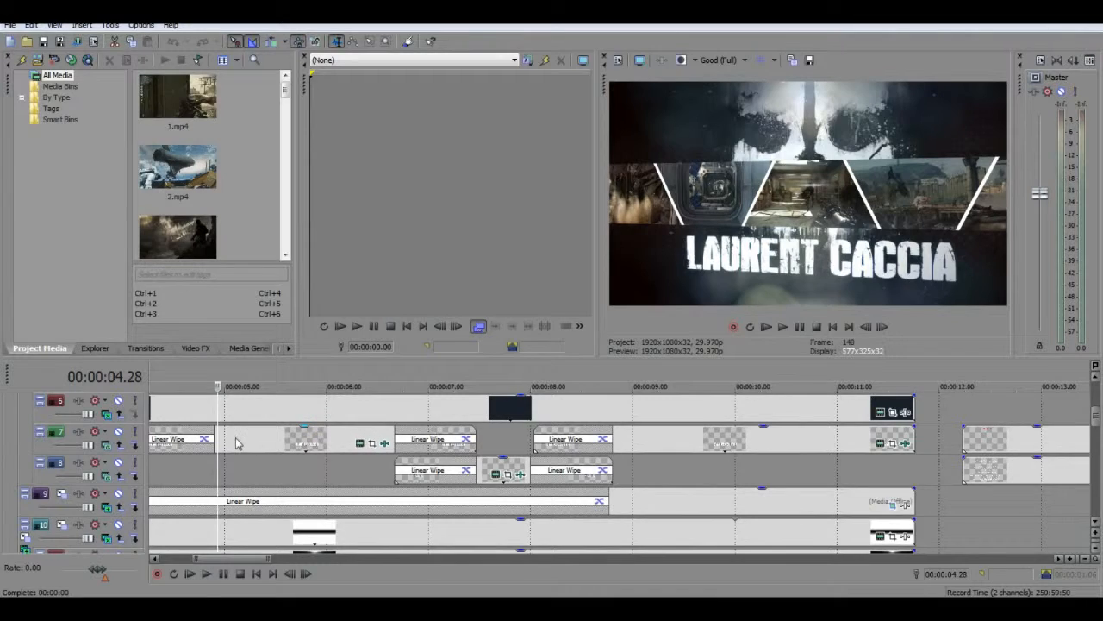
- Open the generated text of the first title event on track 7 and replace its text with "SQUISHY"
{"action": "left_click", "coordinate": [292, 447]}
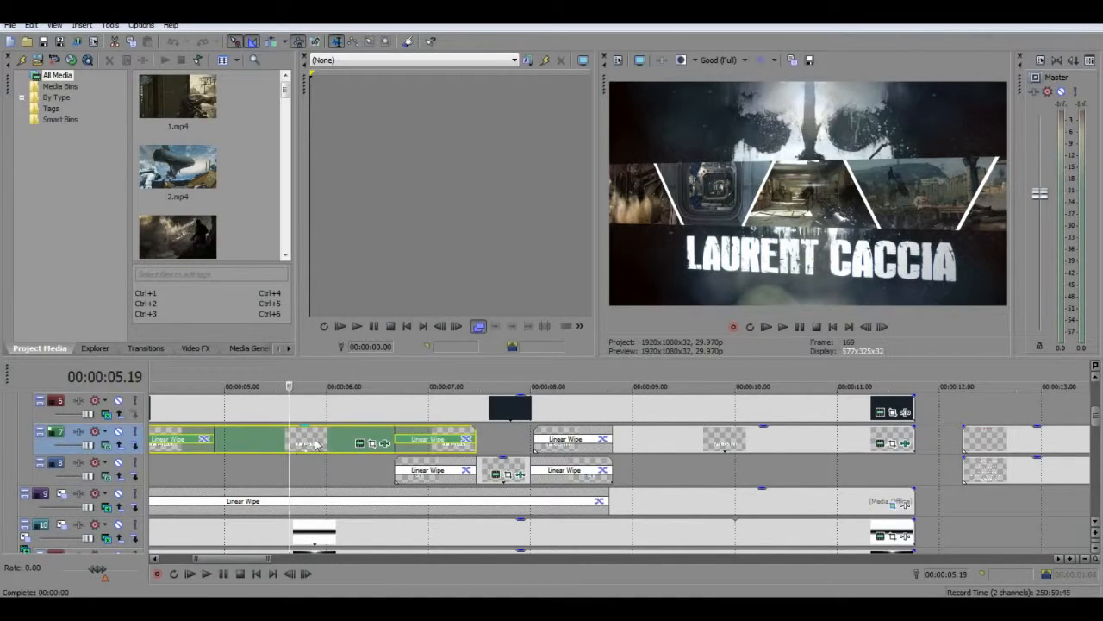
{"action": "right_click", "coordinate": [318, 443]}
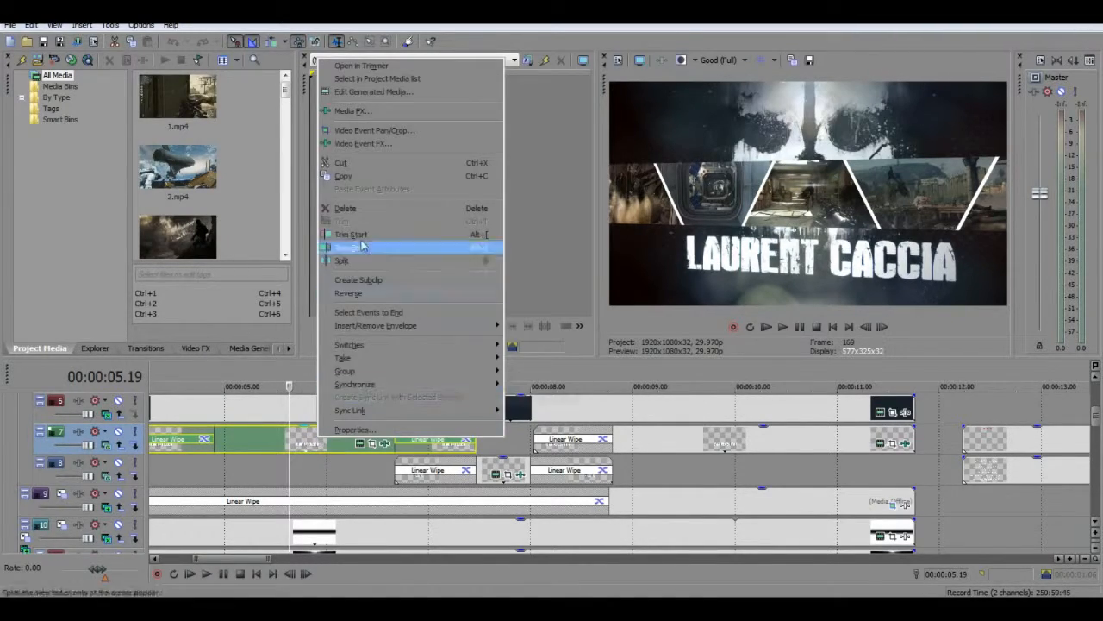
{"action": "left_click", "coordinate": [369, 92]}
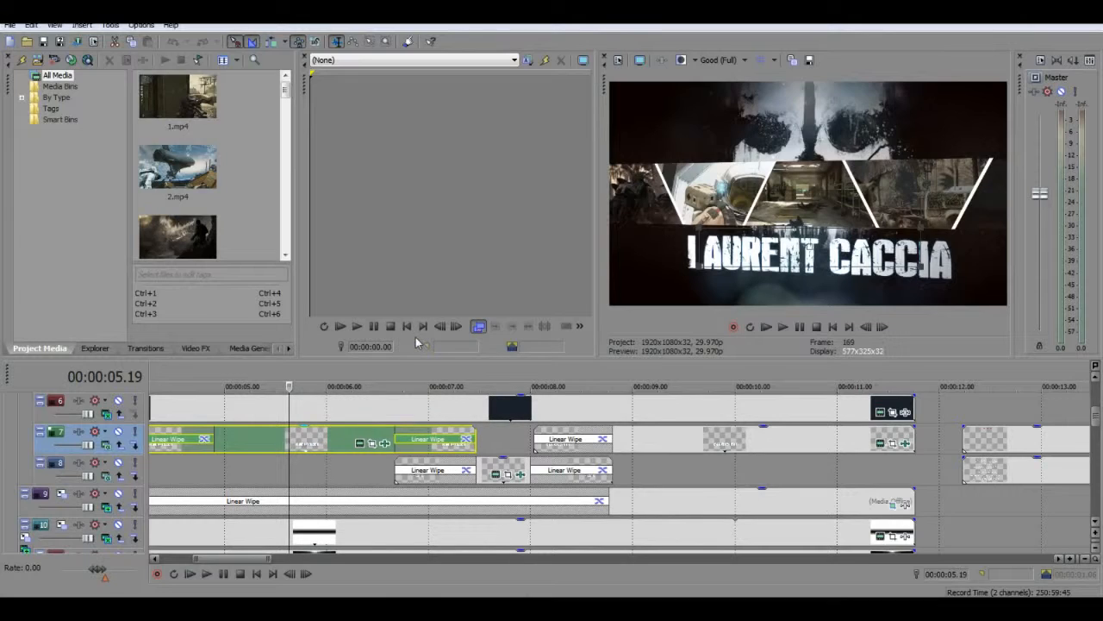
{"action": "left_click", "coordinate": [360, 444]}
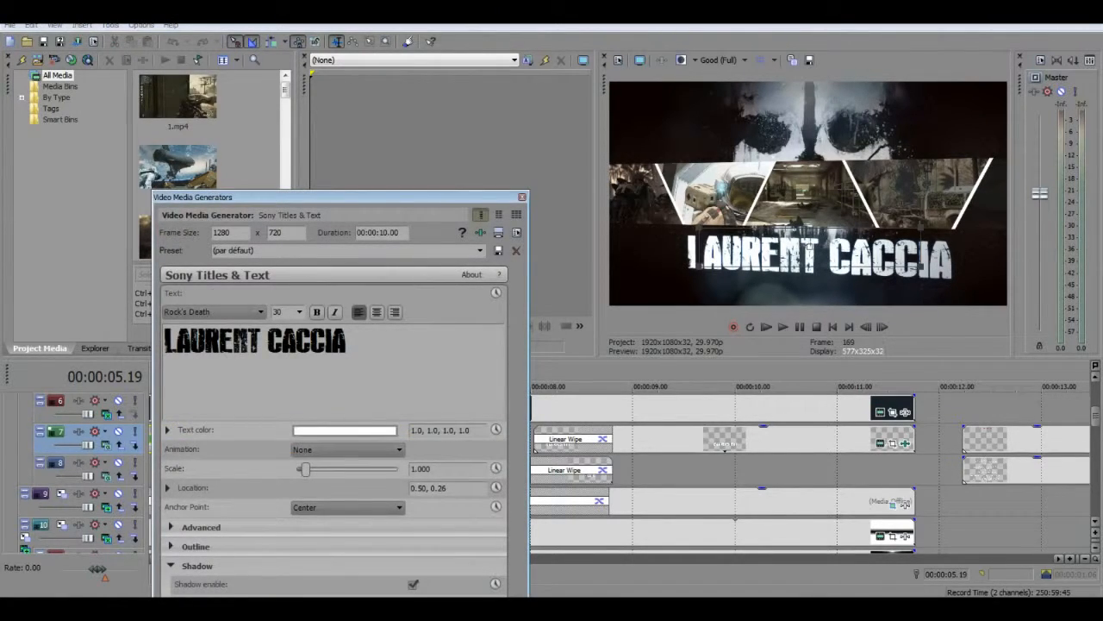
{"action": "mouse_move", "coordinate": [259, 200]}
{"action": "left_mouse_down"}
{"action": "mouse_move", "coordinate": [242, 186]}
{"action": "mouse_move", "coordinate": [256, 194]}
{"action": "left_mouse_up"}
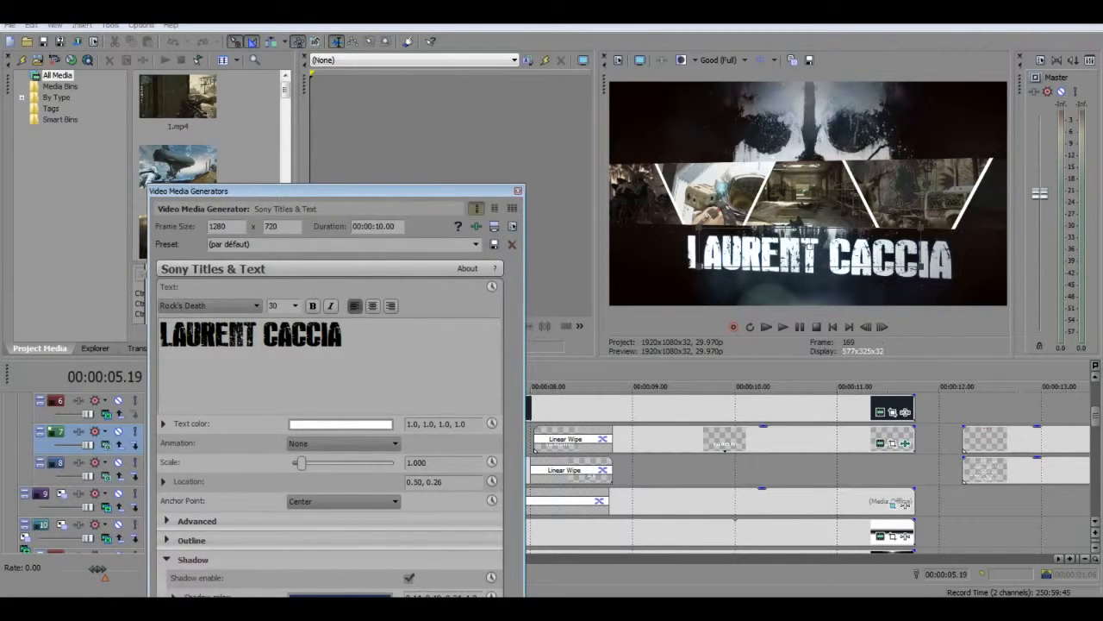
{"action": "key", "text": "ctrl+a"}
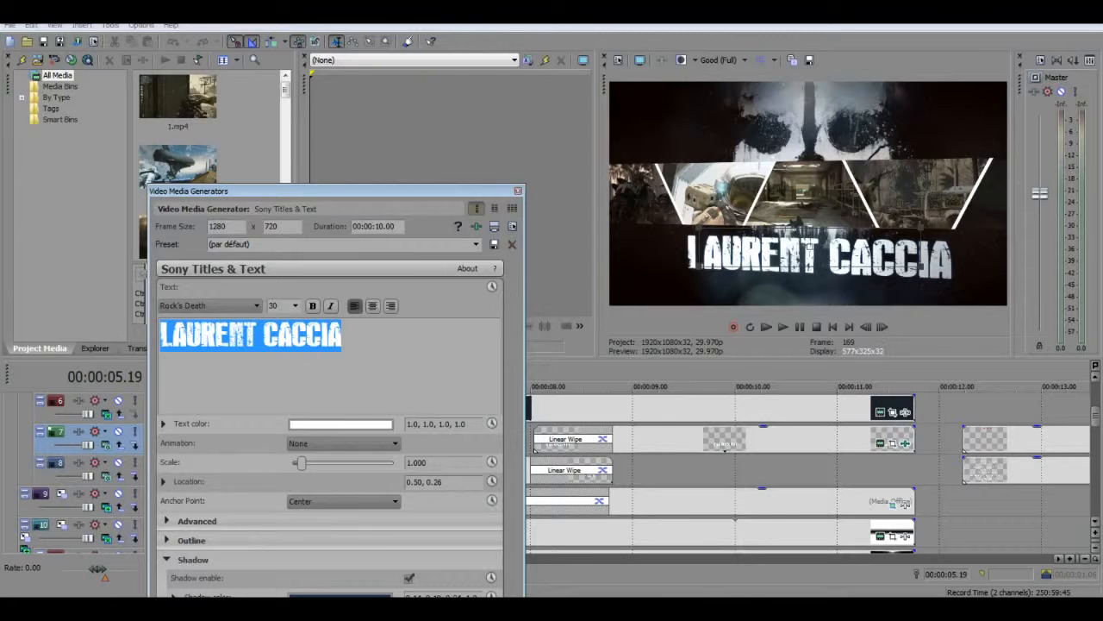
{"action": "type", "text": "SQUISHY"}
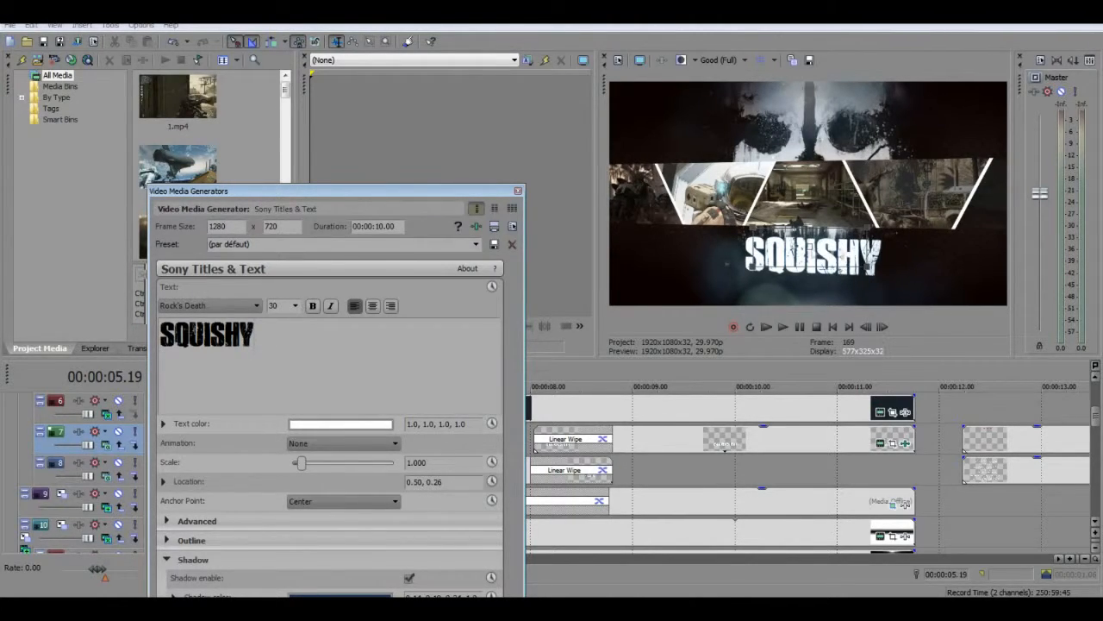
- Change the SQUISHY title's text color to near-black with the values 0.03, 0.02, 0.02, 1.0
{"action": "left_click", "coordinate": [387, 428]}
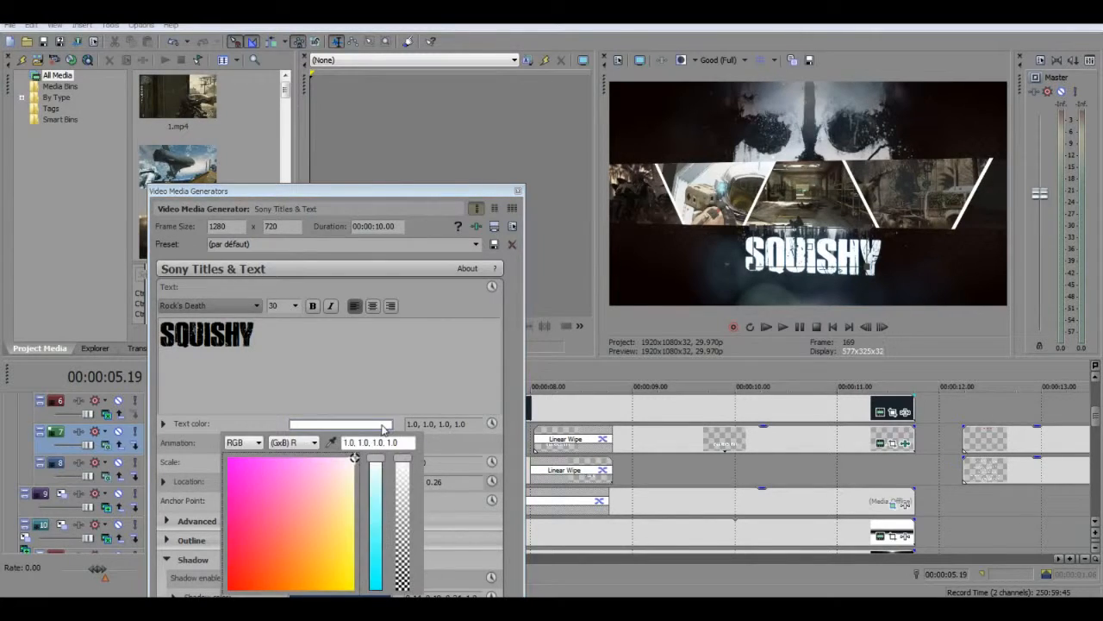
{"action": "left_click", "coordinate": [376, 591]}
{"action": "left_click", "coordinate": [231, 589]}
{"action": "left_click", "coordinate": [331, 198]}
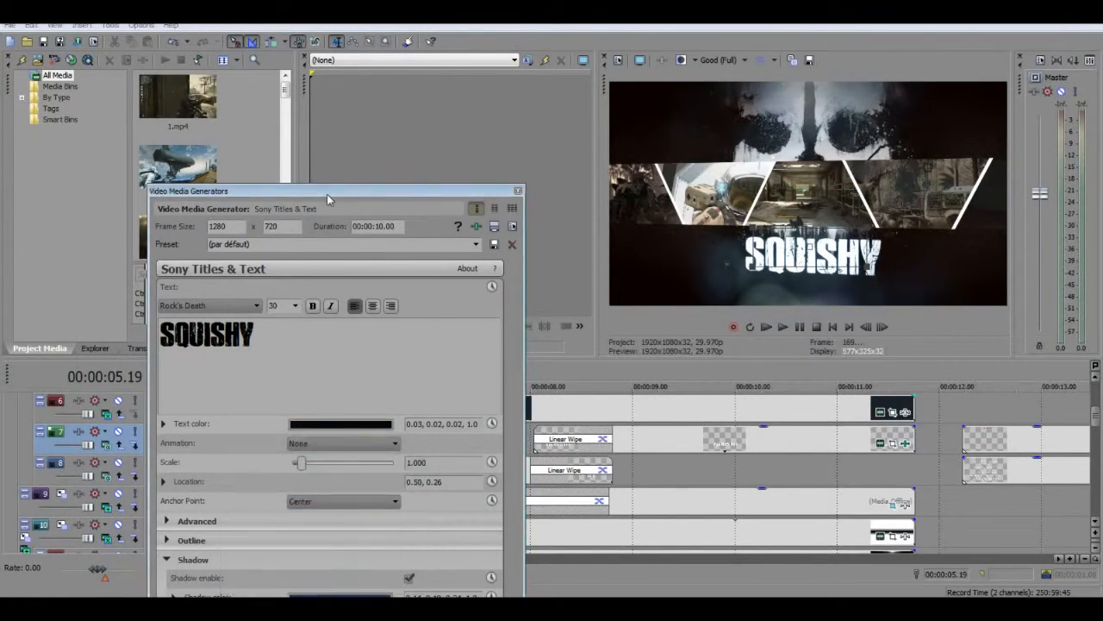
- Set the SQUISHY title's outline width to 10.000, keep the outline white, and close the text settings
{"action": "left_click", "coordinate": [165, 543]}
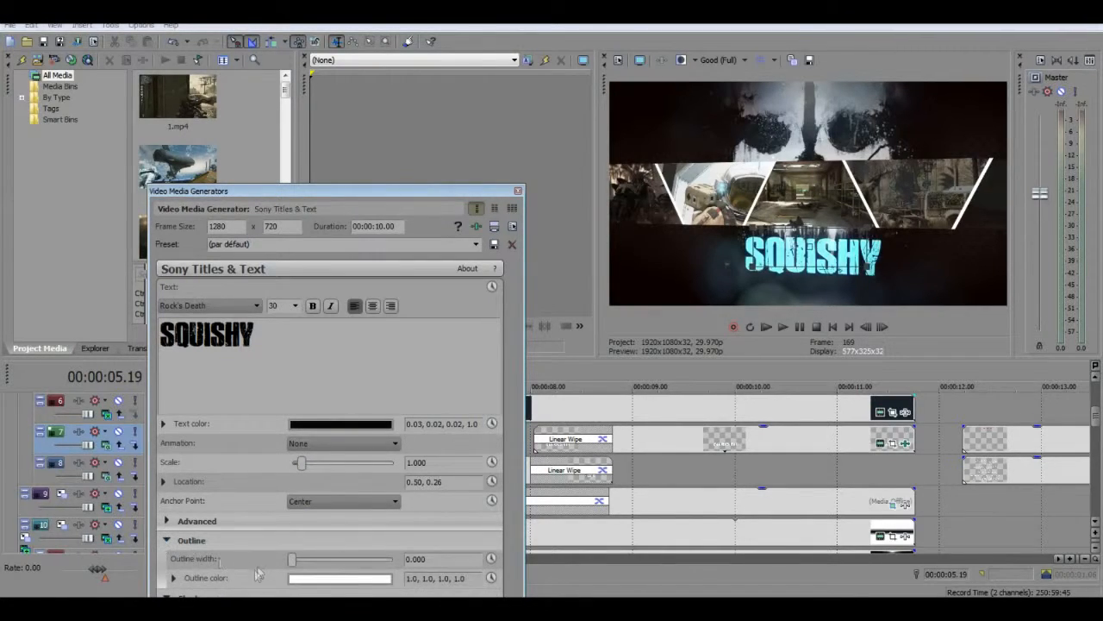
{"action": "left_click", "coordinate": [297, 579]}
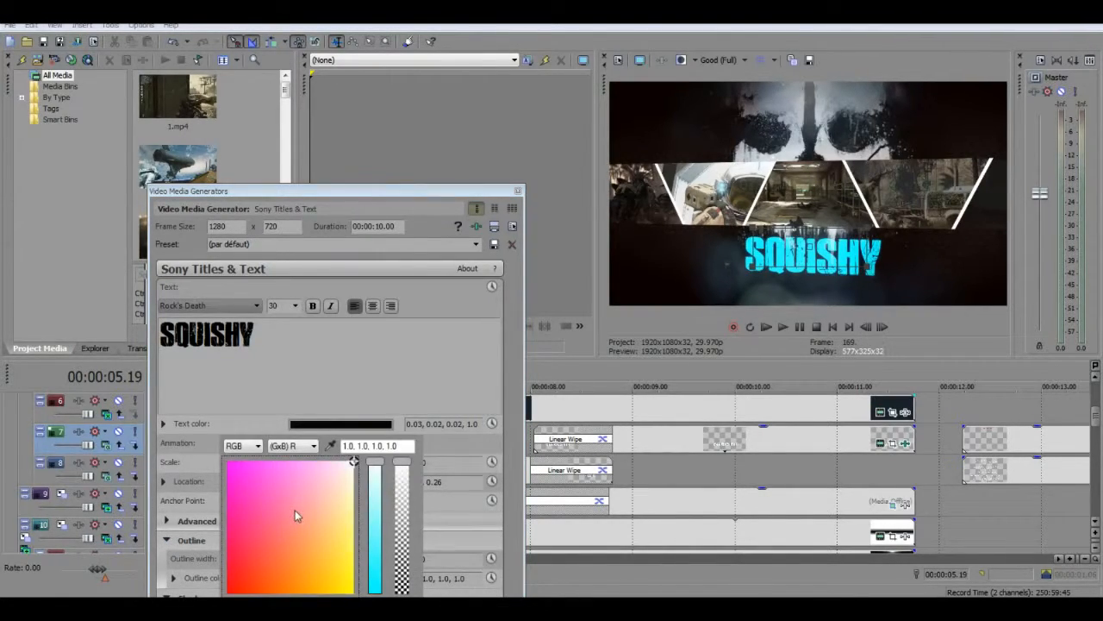
{"action": "key", "text": "Escape"}
{"action": "left_click_drag", "start_coordinate": [297, 561], "coordinate": [394, 561]}
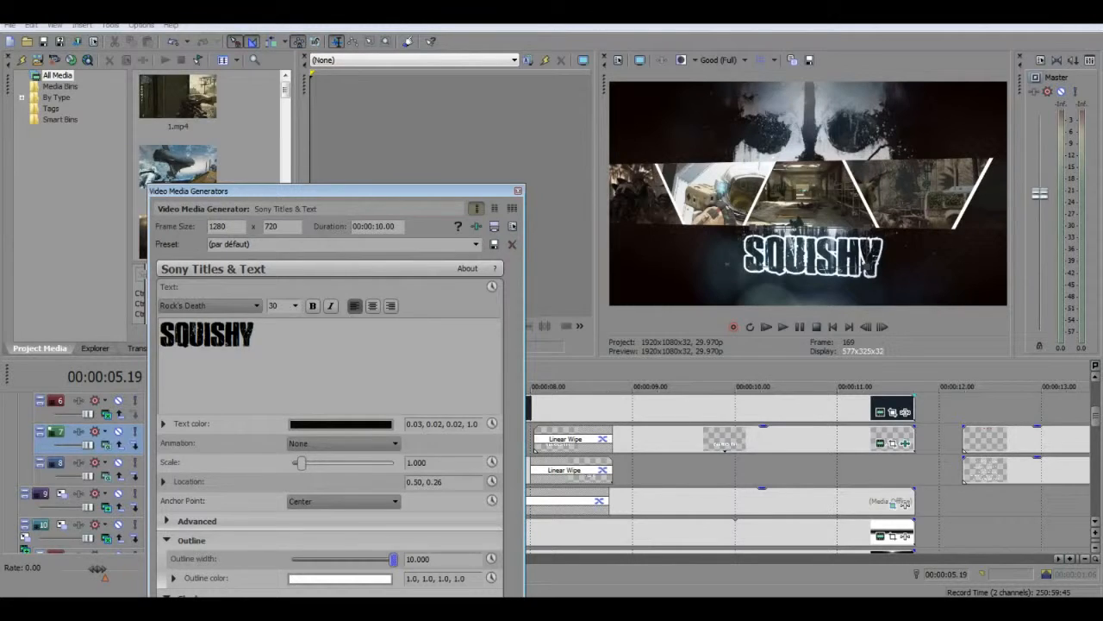
{"action": "left_click", "coordinate": [517, 190]}
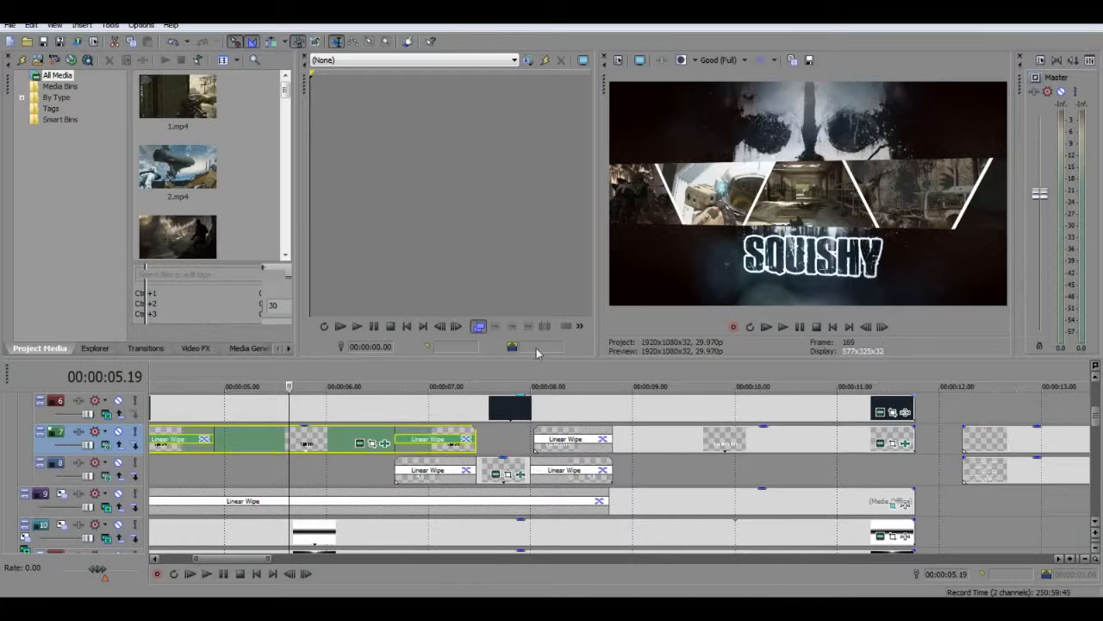
- Inspect the text settings of the title event on track 8 and preview the next title at 00:00:08.16
{"action": "left_click", "coordinate": [505, 379]}
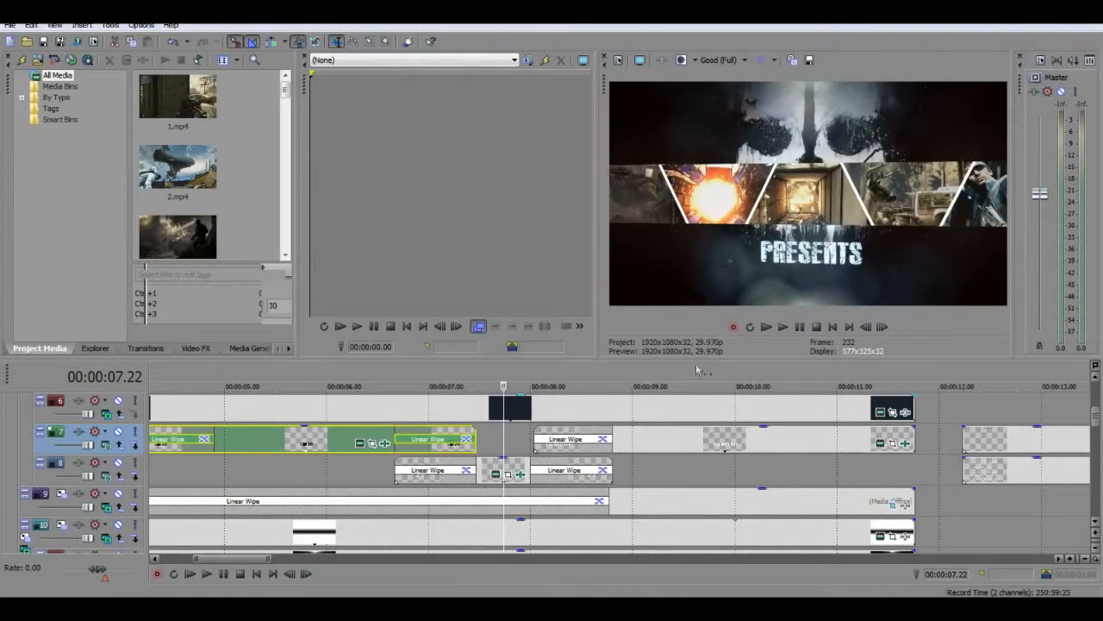
{"action": "left_click", "coordinate": [497, 475]}
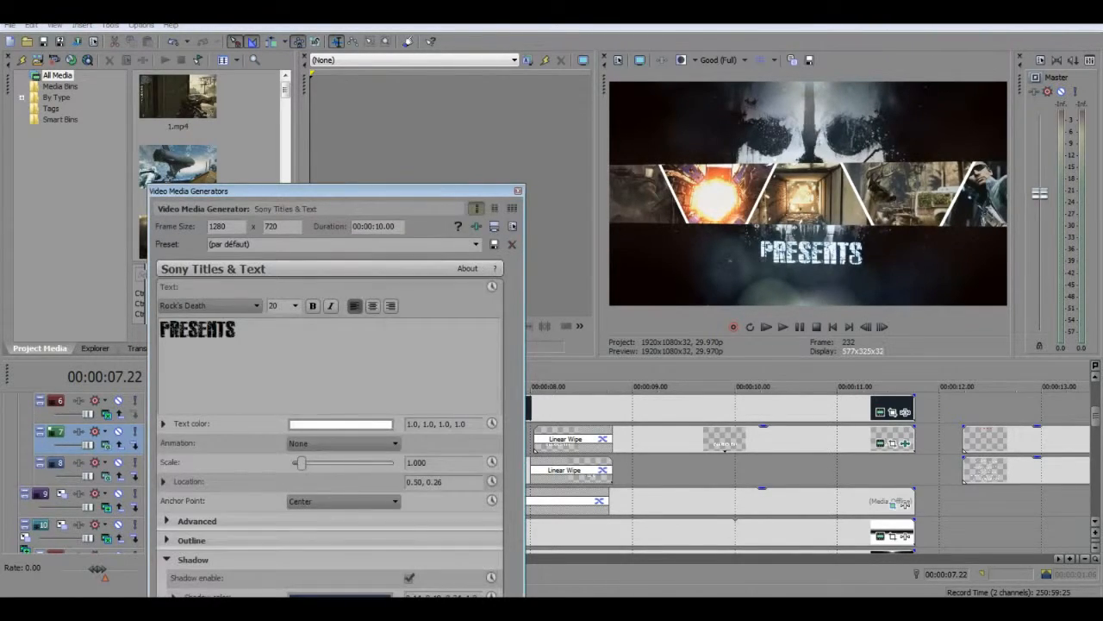
{"action": "left_click", "coordinate": [518, 190]}
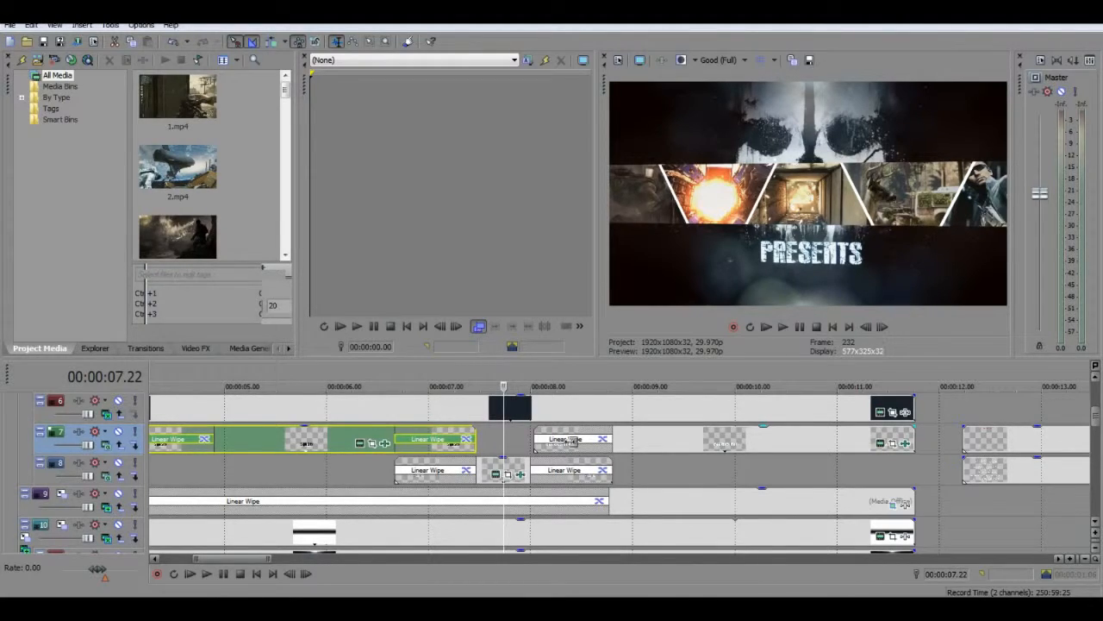
{"action": "left_click", "coordinate": [570, 377]}
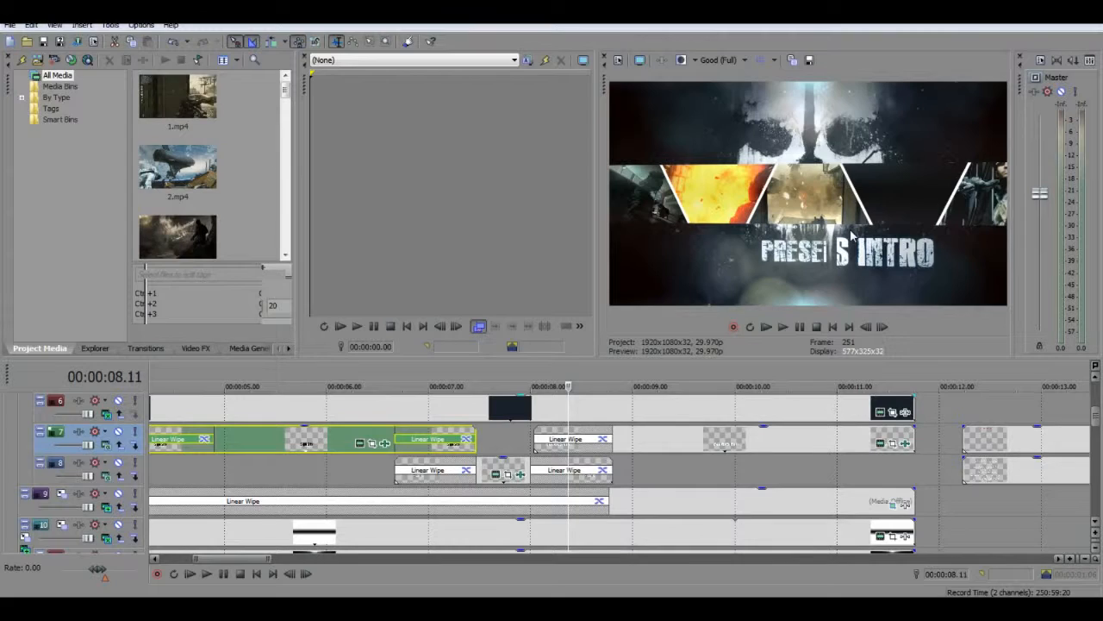
{"action": "left_click", "coordinate": [585, 372]}
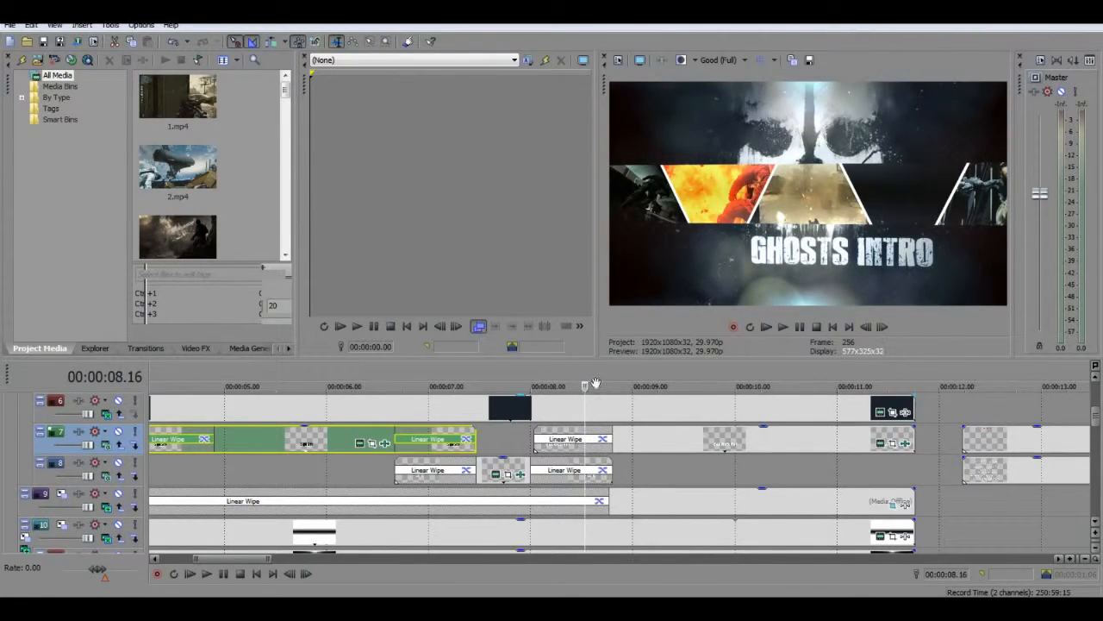
- Mark a loop region of 23 seconds from the start of the timeline, covering all events
{"action": "scroll", "coordinate": [619, 460], "scroll_direction": "down", "scroll_amount": 3}
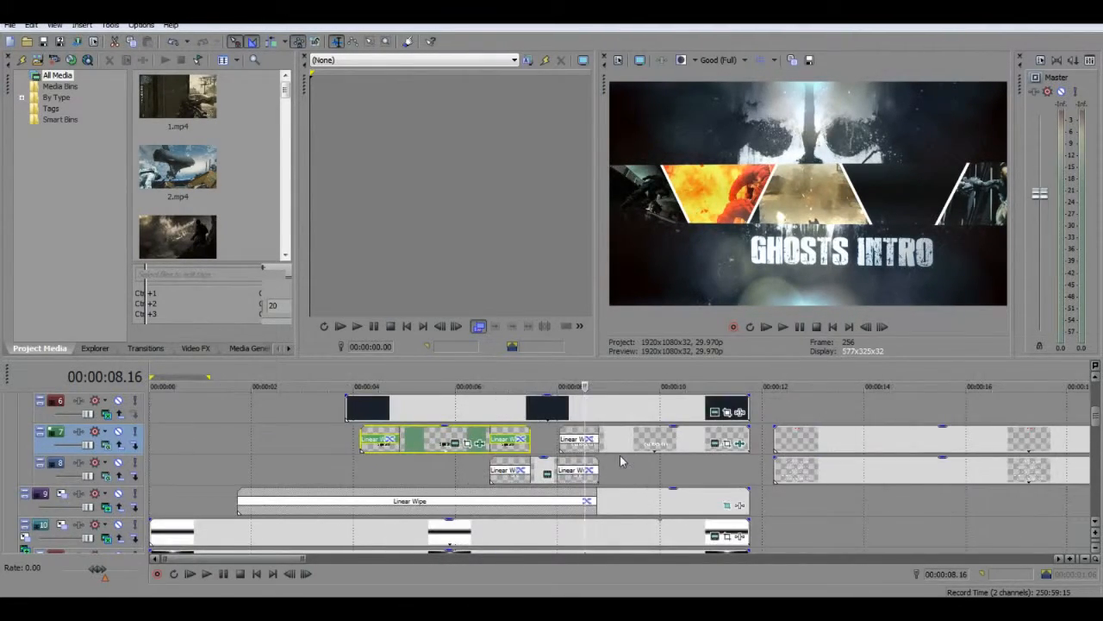
{"action": "scroll", "coordinate": [620, 455], "scroll_direction": "down", "scroll_amount": 6}
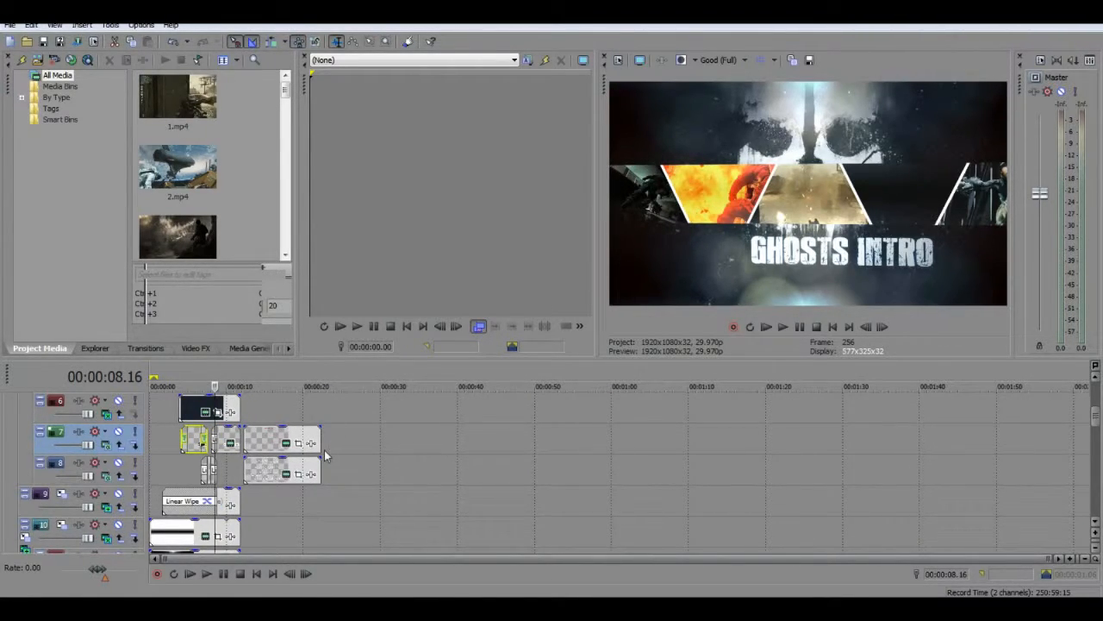
{"action": "left_click_drag", "start_coordinate": [324, 369], "coordinate": [99, 366]}
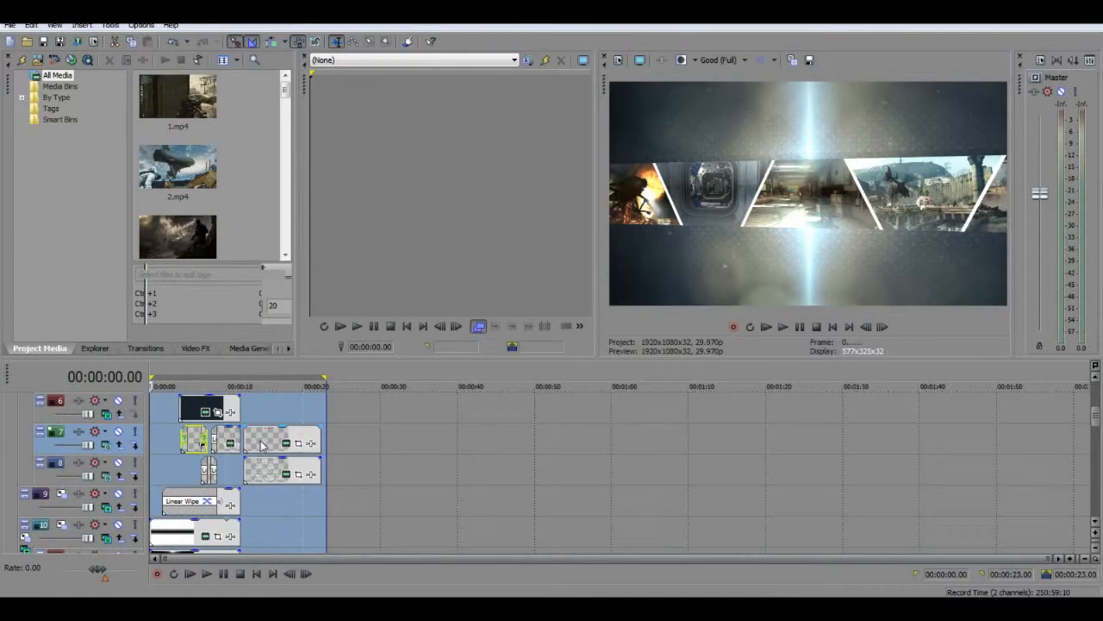
- Delete the terms-of-use text events after the intro on tracks 7 and 8, and shorten the loop region to the intro's end
{"action": "left_click", "coordinate": [263, 445]}
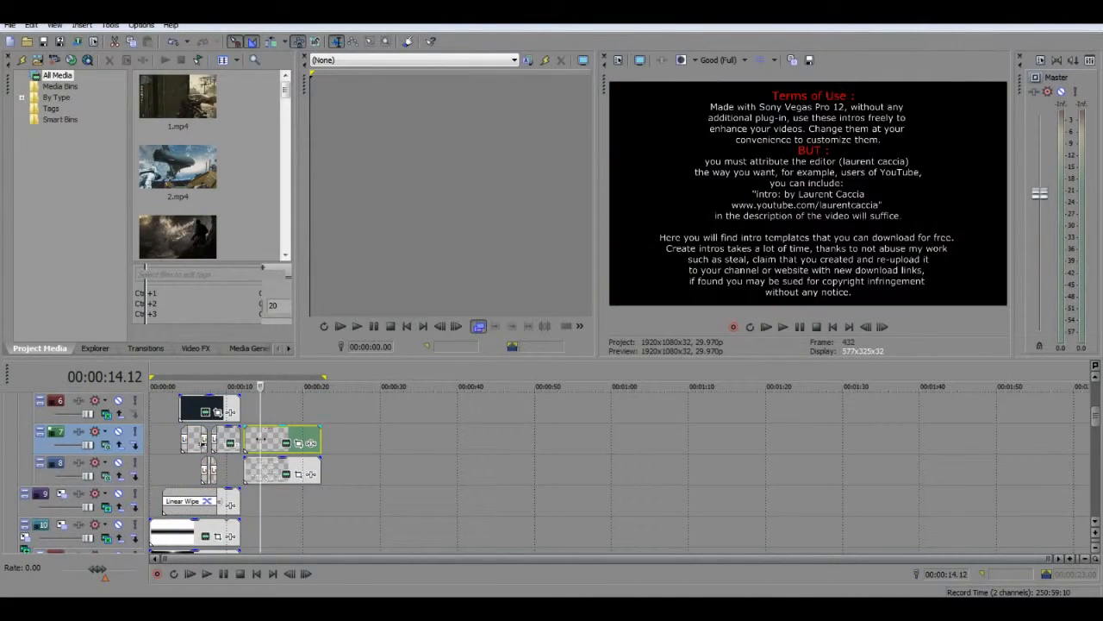
{"action": "key", "text": "Delete"}
{"action": "left_click", "coordinate": [267, 468]}
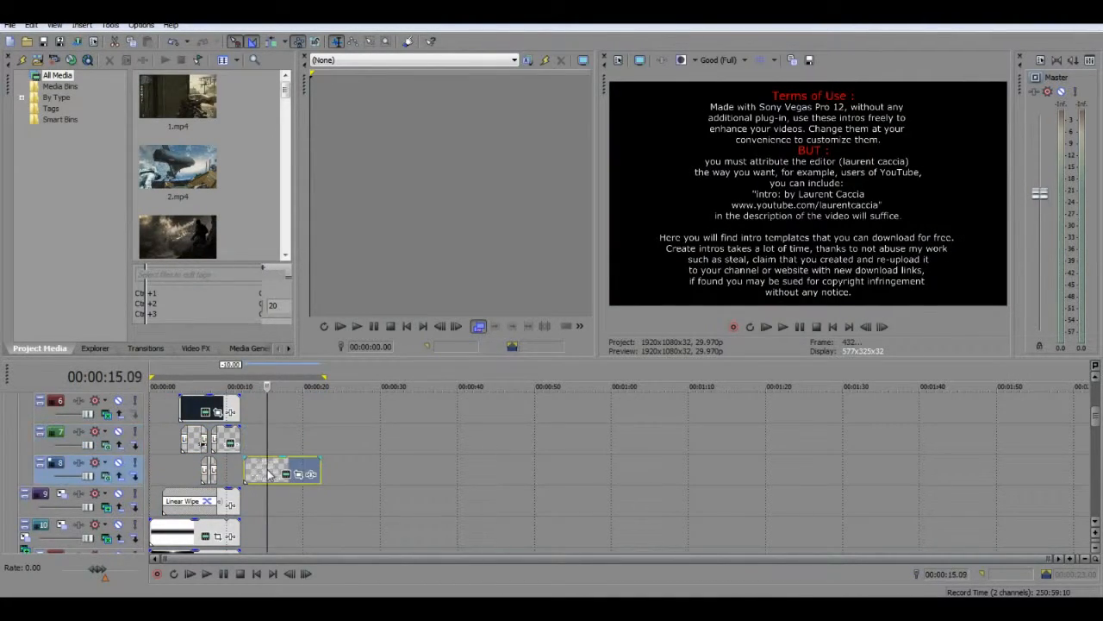
{"action": "key", "text": "Delete"}
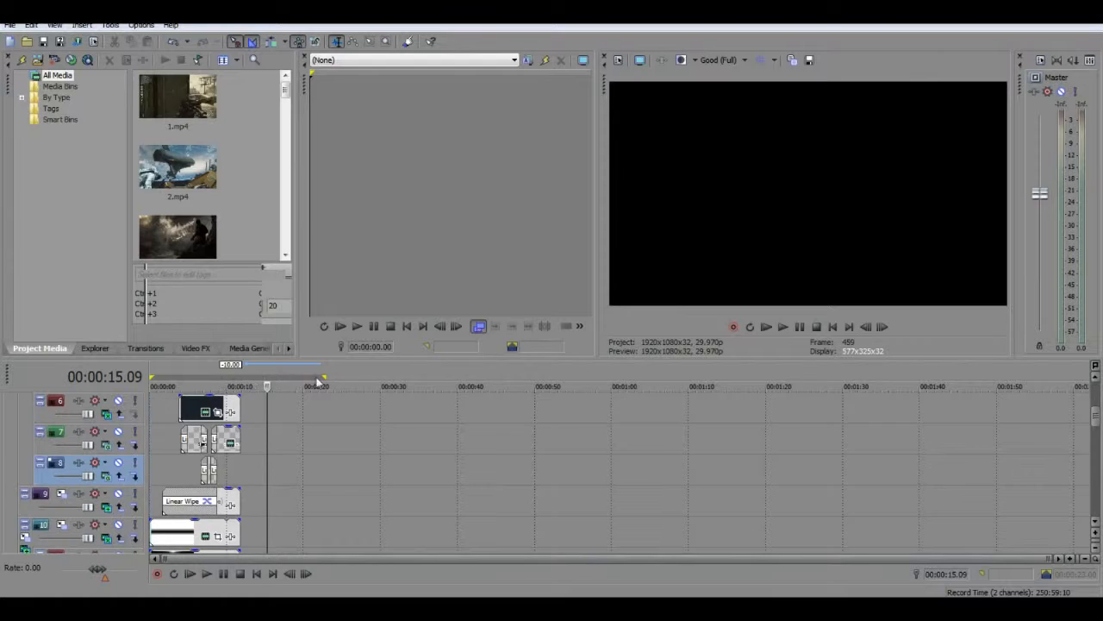
{"action": "left_click_drag", "start_coordinate": [269, 378], "coordinate": [240, 380]}
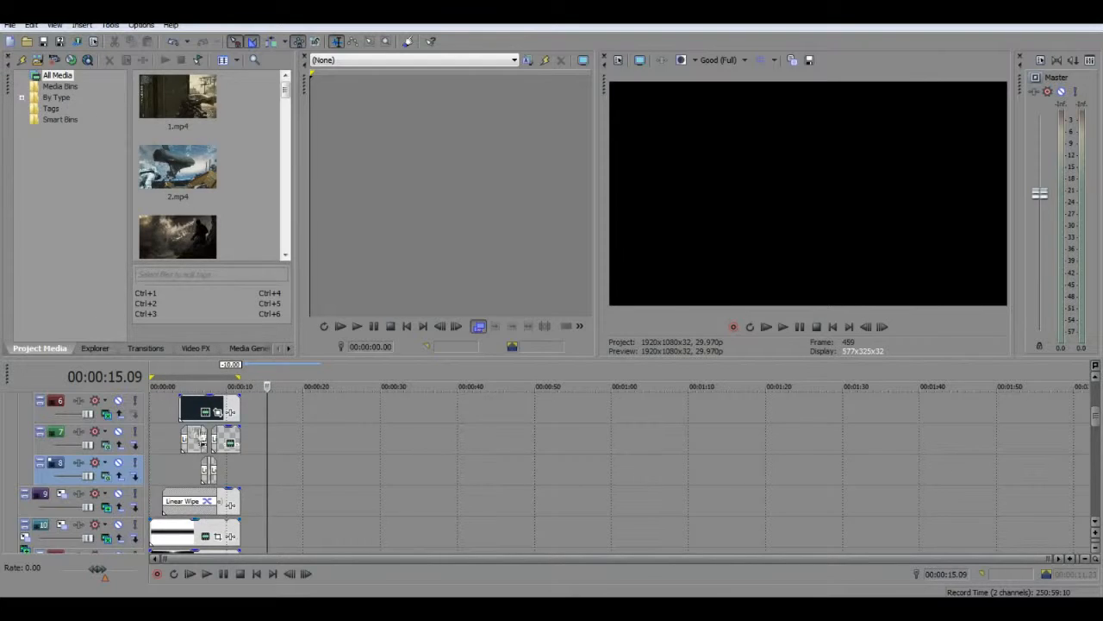
- Try a render setup with the Sony AVC/MVC Internet 1920x1080-30p template, view the save location for codghosts.mp4, and cancel the render
{"action": "left_click", "coordinate": [10, 25]}
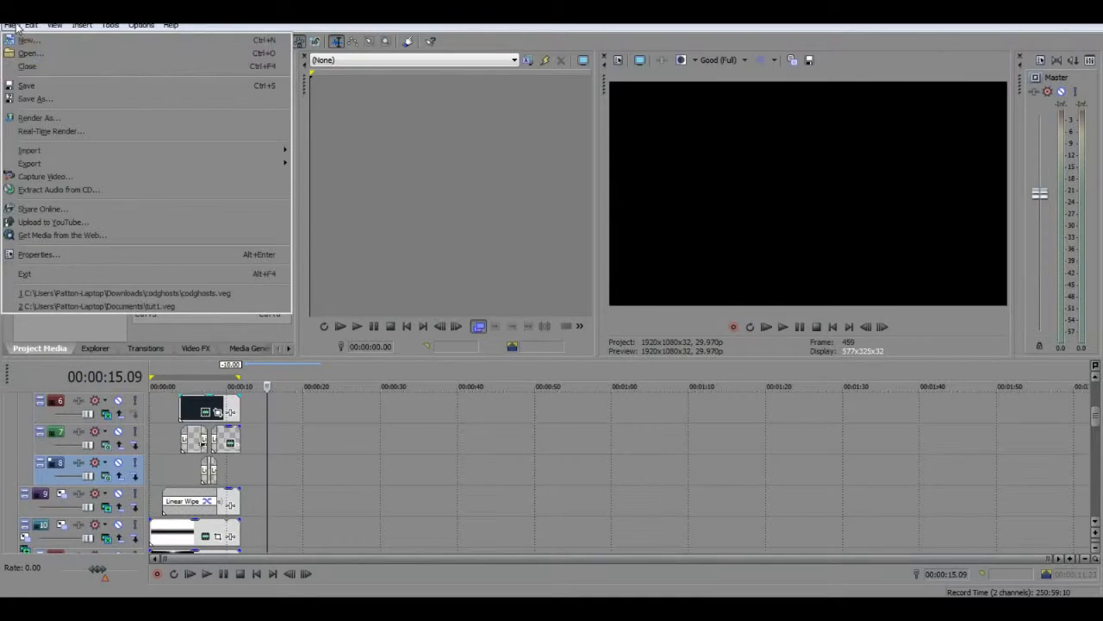
{"action": "left_click", "coordinate": [34, 118]}
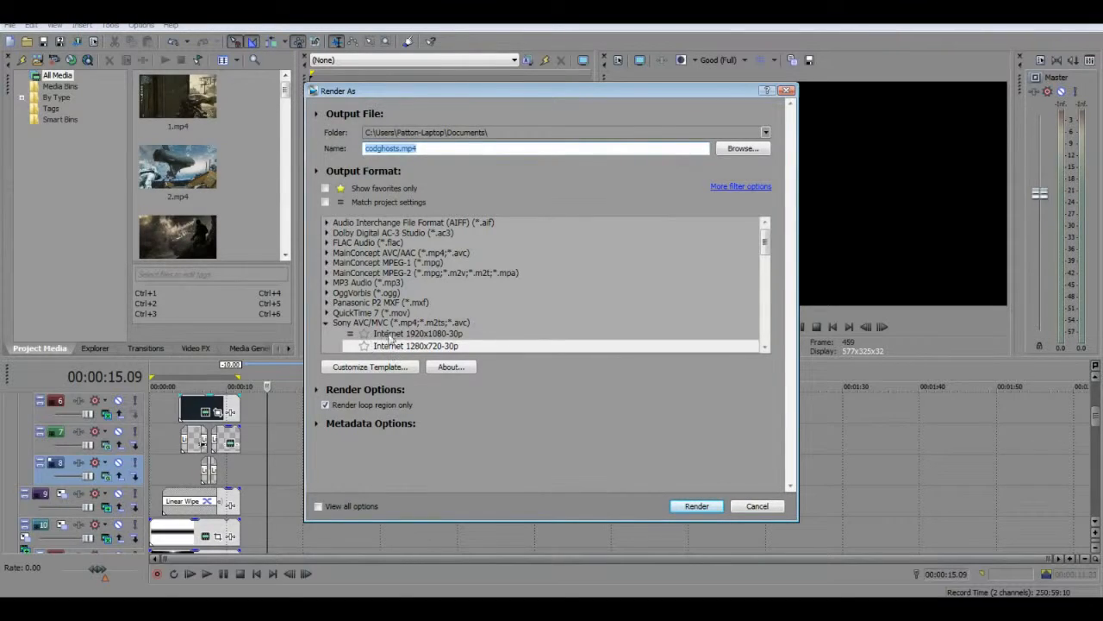
{"action": "left_click", "coordinate": [431, 337]}
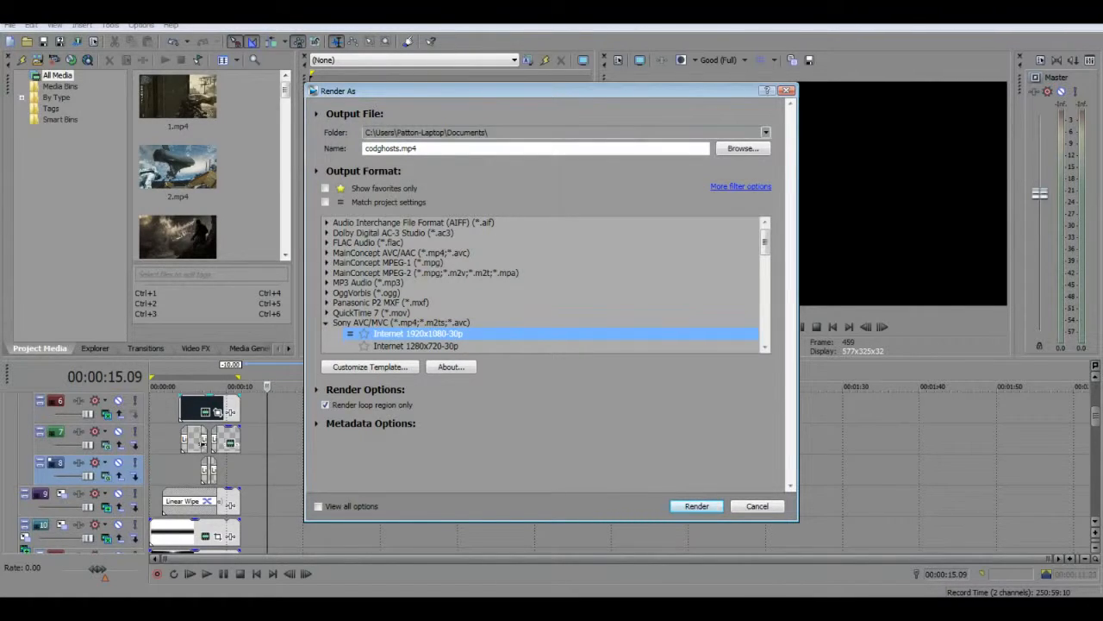
{"action": "left_click", "coordinate": [742, 148]}
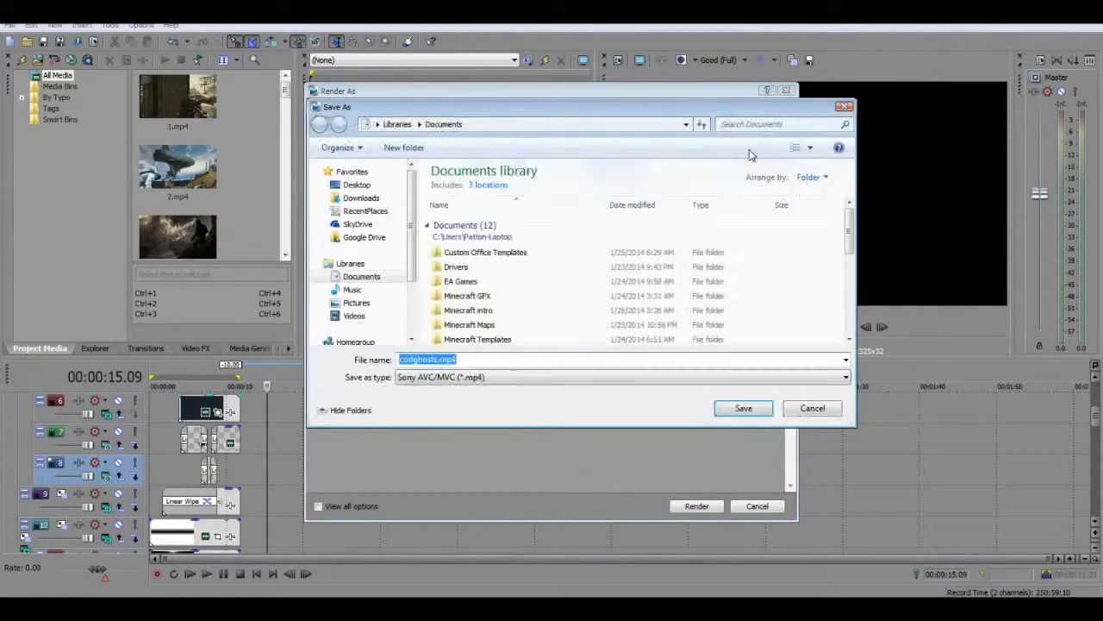
{"action": "left_click", "coordinate": [830, 411]}
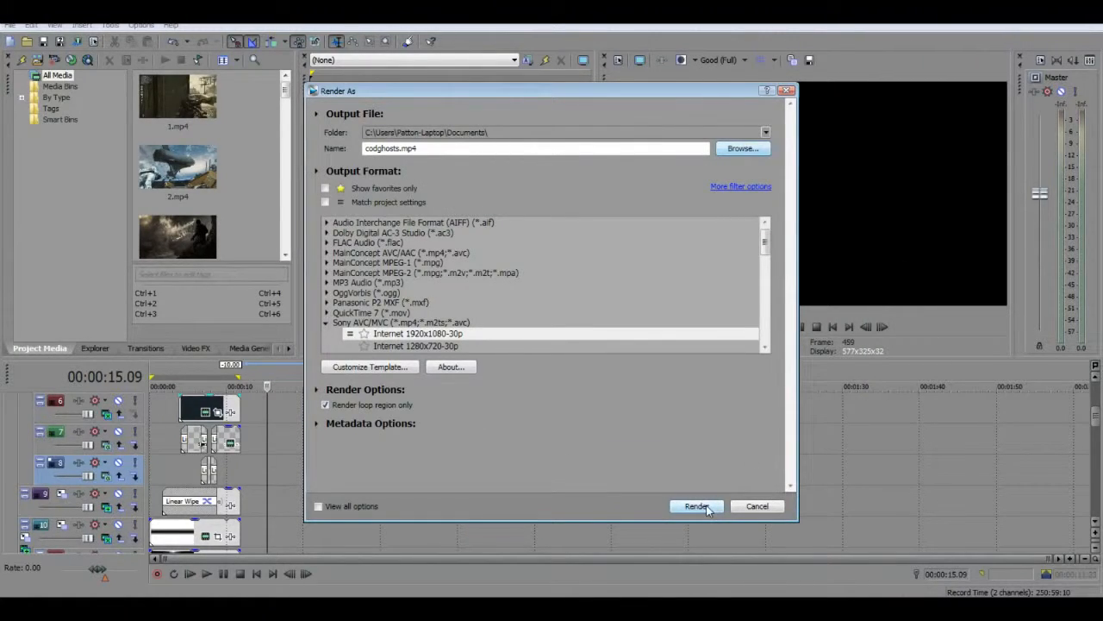
{"action": "left_click", "coordinate": [758, 506]}
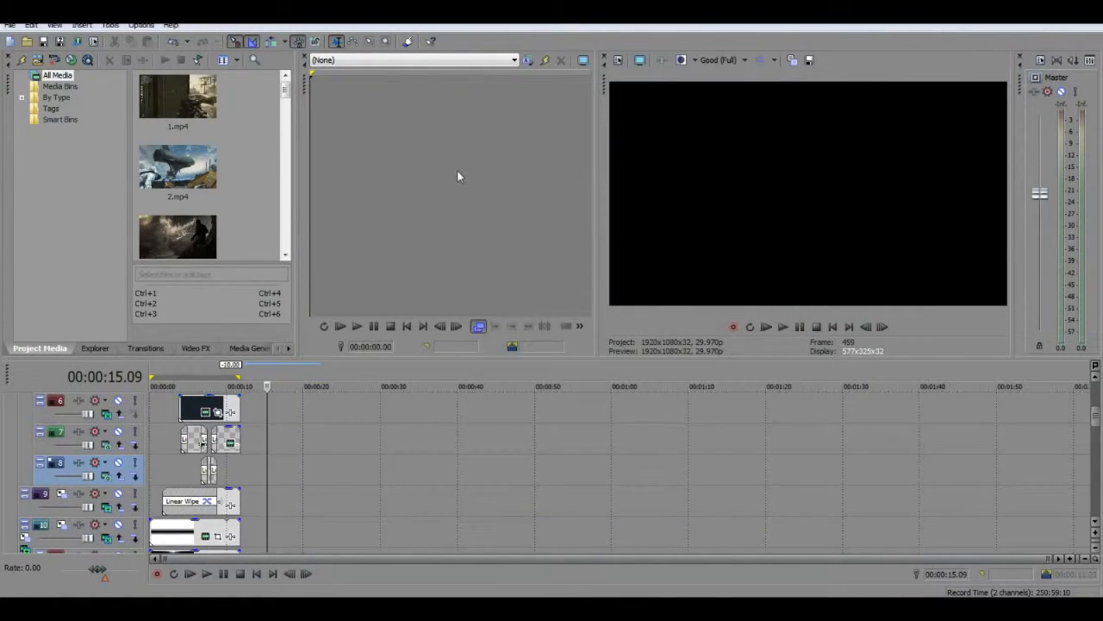